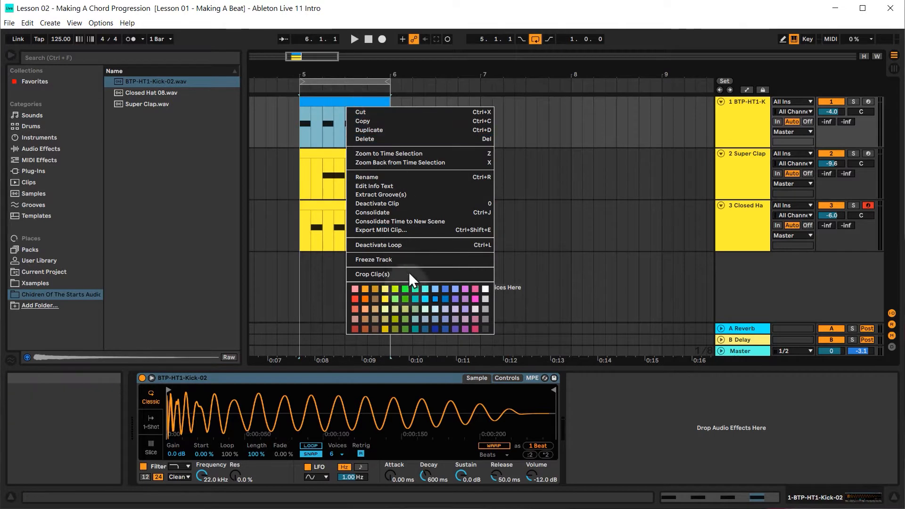
Recolour the kick clip yellow to match the other drum clips and clear the selection.
left_click(388, 303)
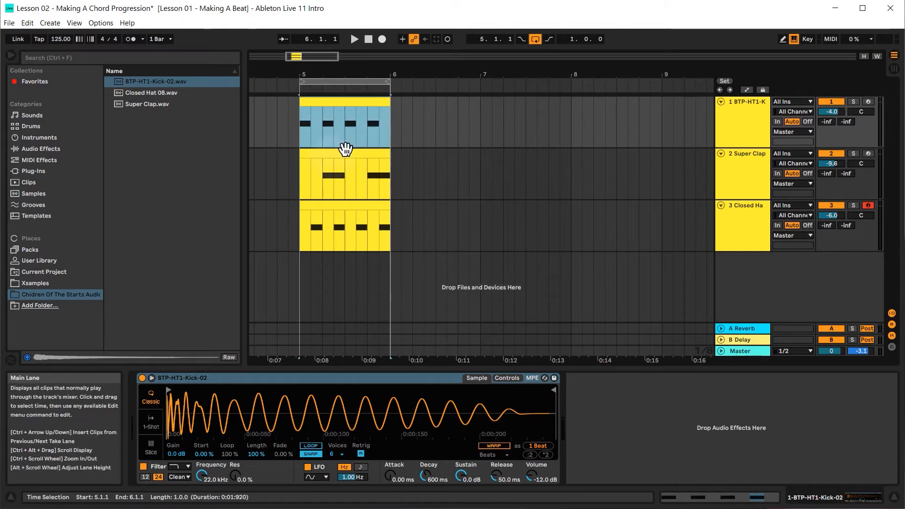
left_click(297, 278)
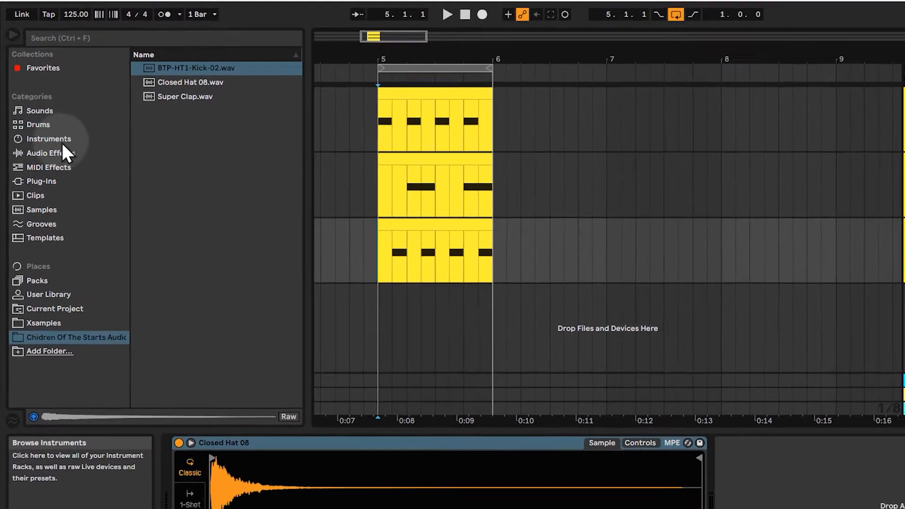
Browse the Instrument Rack presets to Piano & Keys and select Grand Piano.adg.
left_click(63, 142)
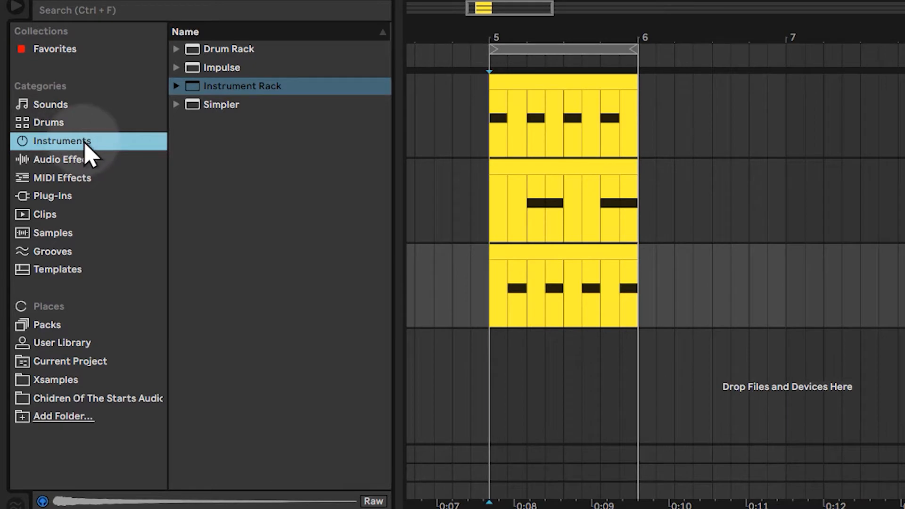
left_click(178, 87)
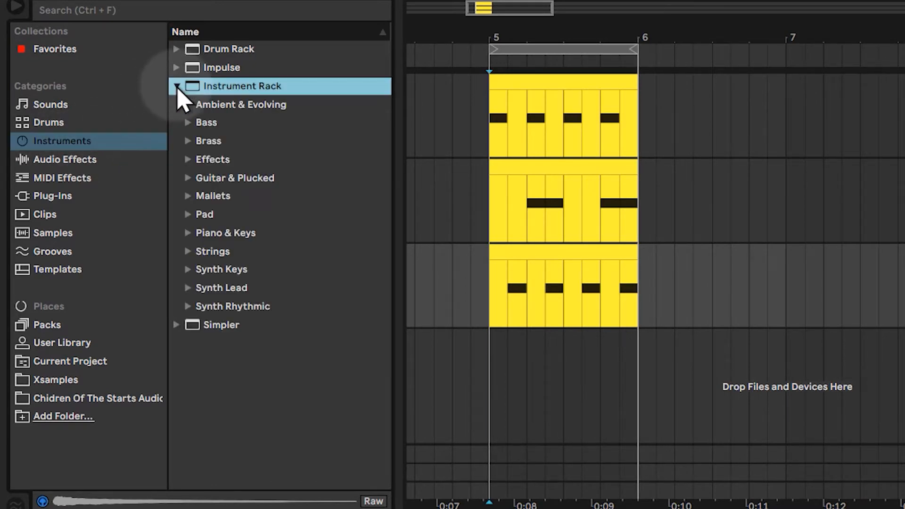
left_click(188, 233)
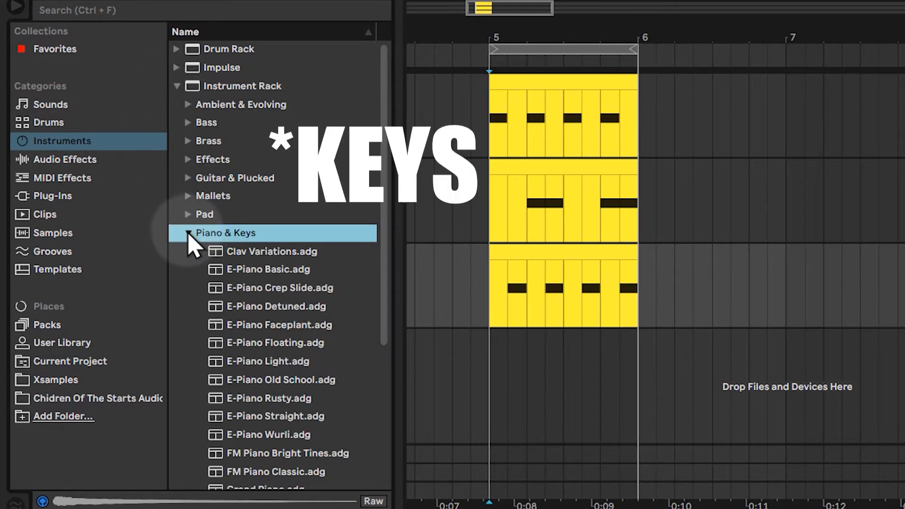
scroll(269, 268, "down", 5)
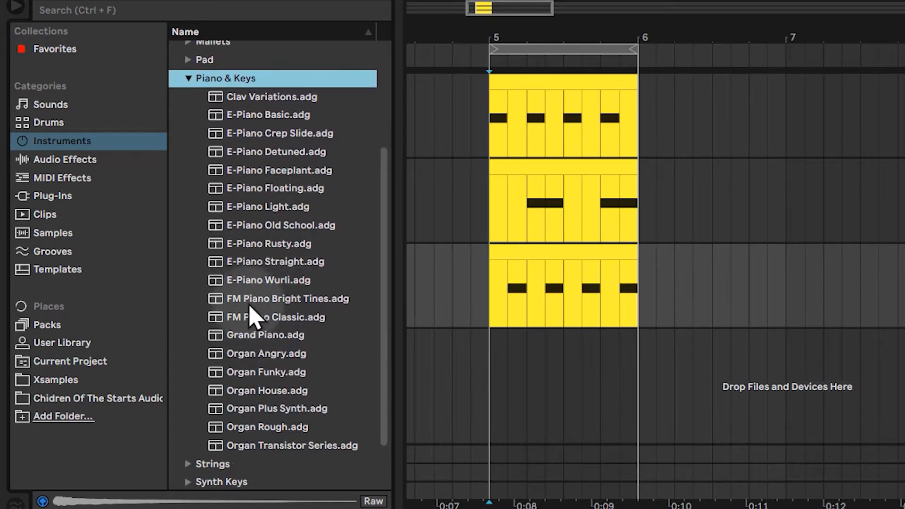
left_click(253, 318)
left_click(255, 336)
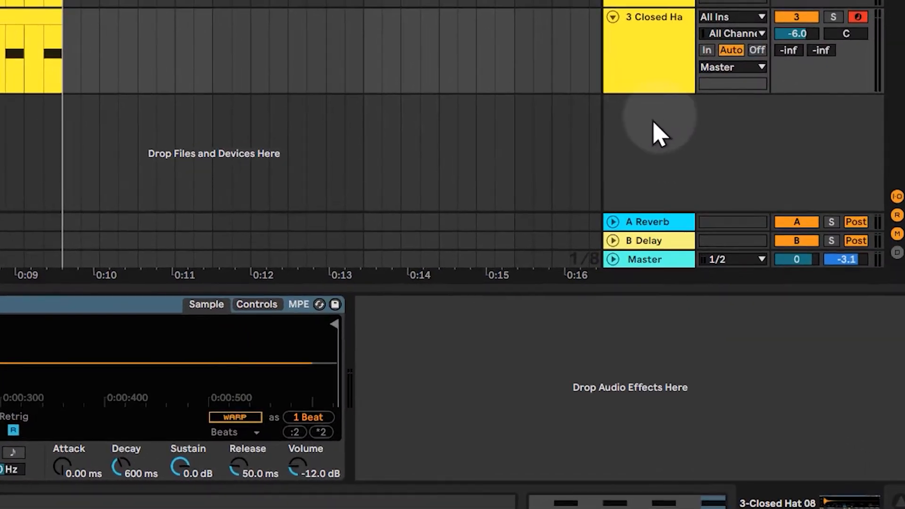
Insert a new MIDI track below the Closed Hat track and colour it dark pink.
right_click(659, 121)
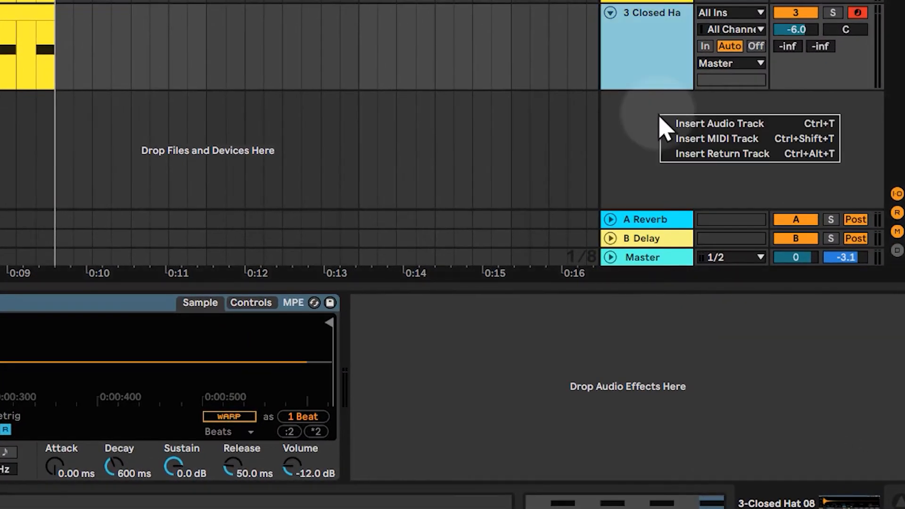
left_click(693, 141)
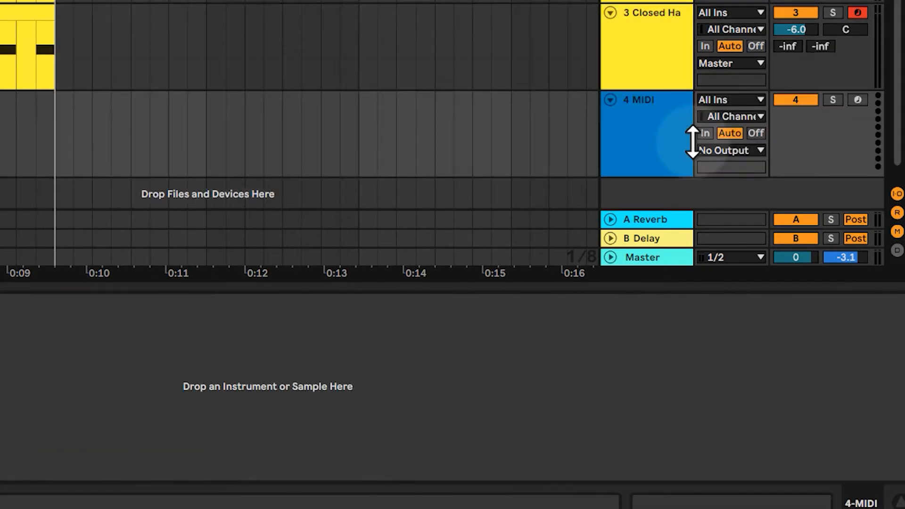
right_click(643, 120)
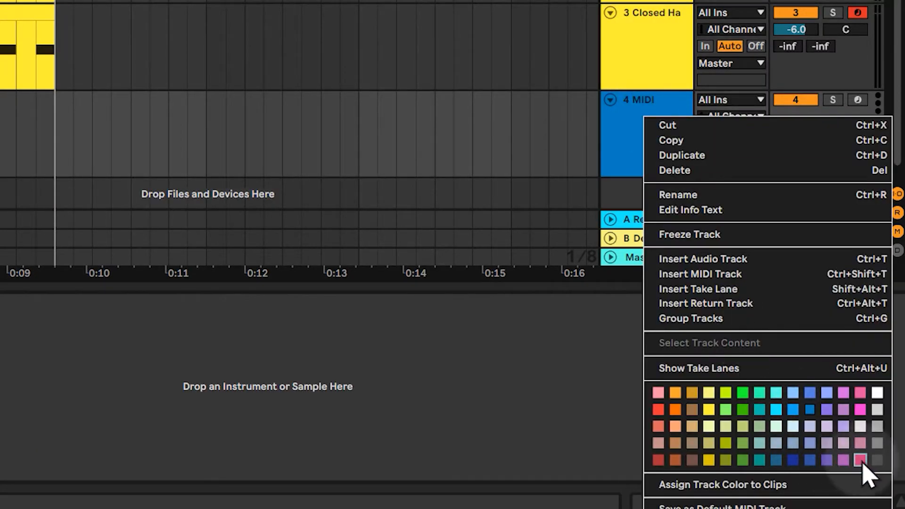
left_click(860, 459)
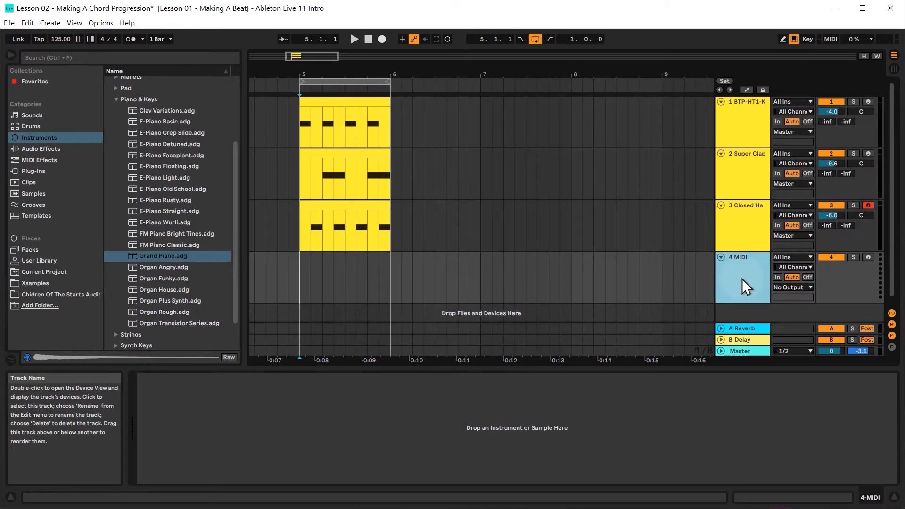
Load the Grand Piano.adg preset onto the new MIDI track.
left_click(150, 200)
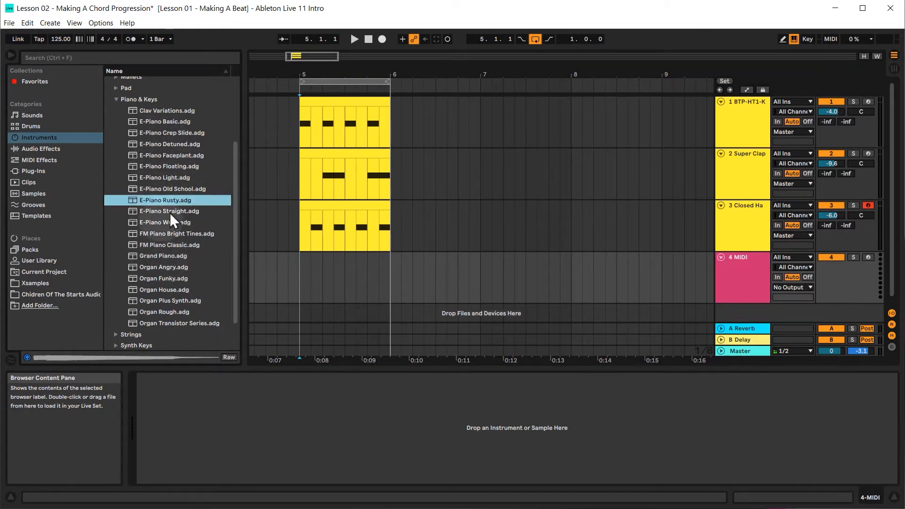
double_click(162, 255)
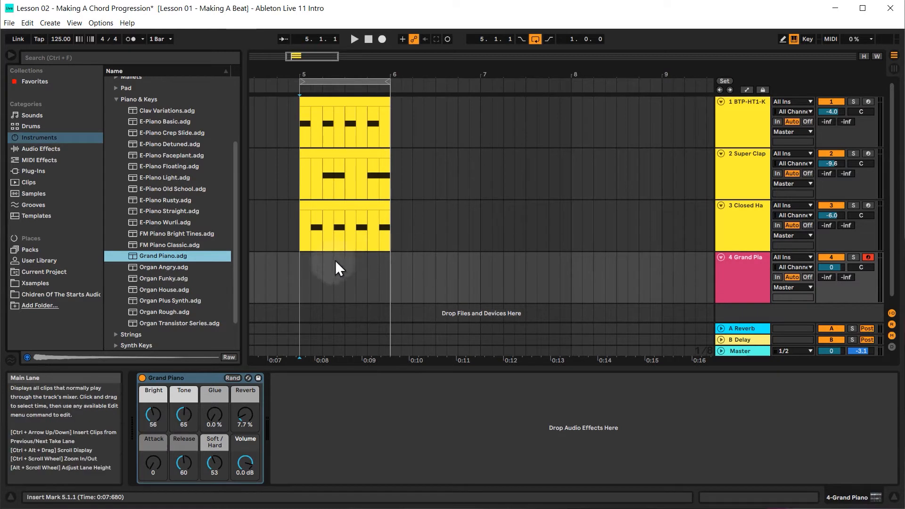
Create an empty one-bar MIDI clip over bar 5 on the Grand Piano track and enlarge its note editor.
left_click_drag(303, 273, 388, 278)
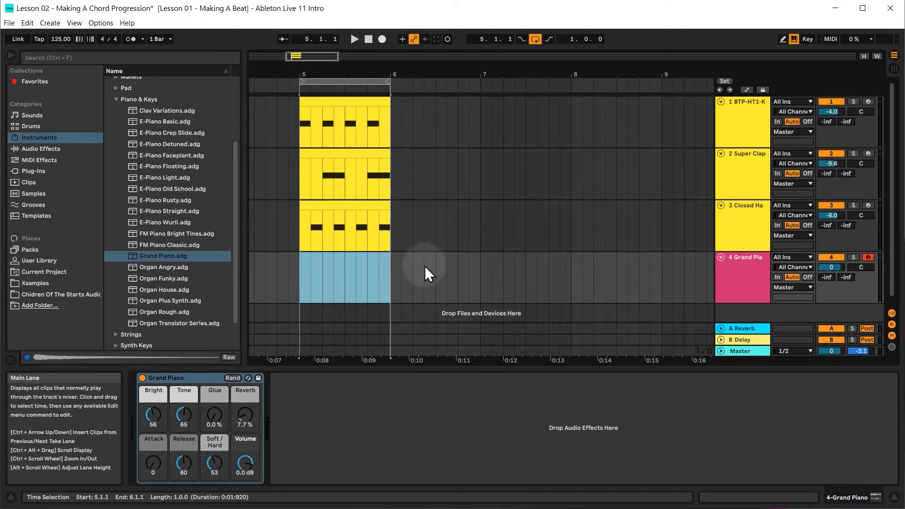
key("ctrl+shift+m")
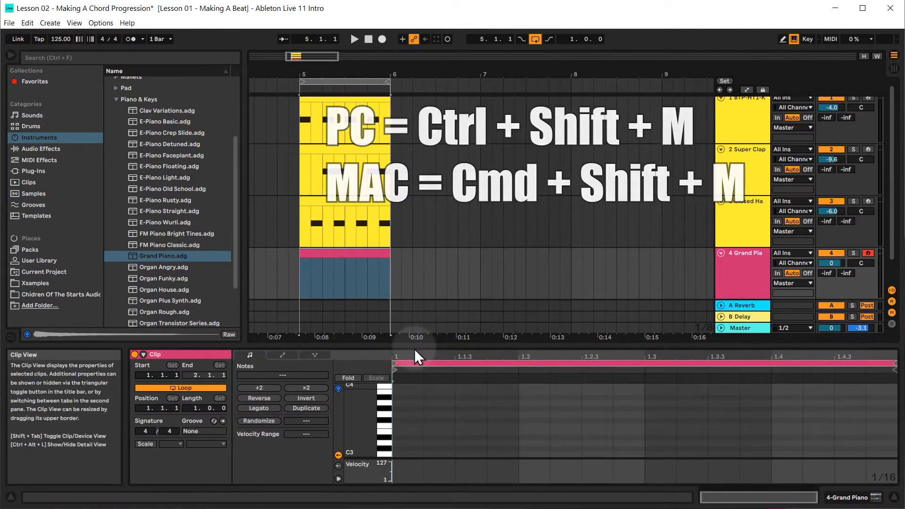
left_click_drag(413, 346, 425, 186)
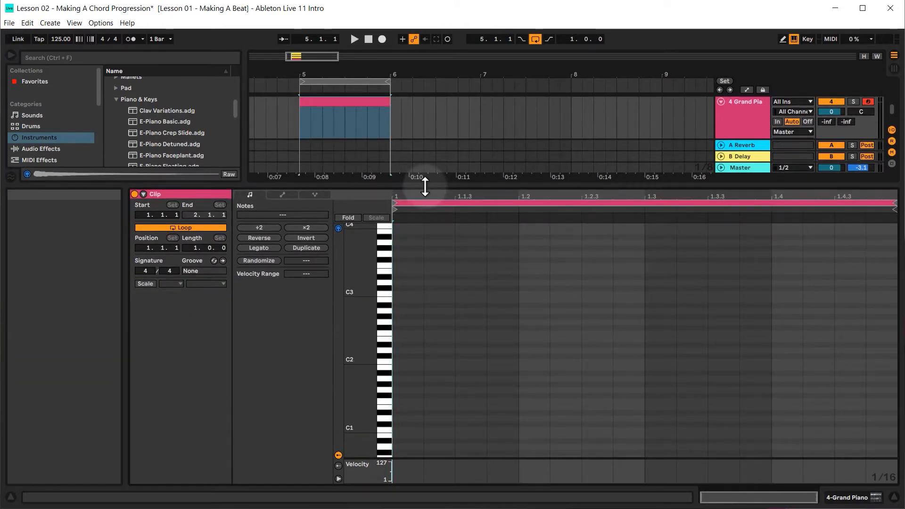
left_click_drag(388, 273, 389, 354)
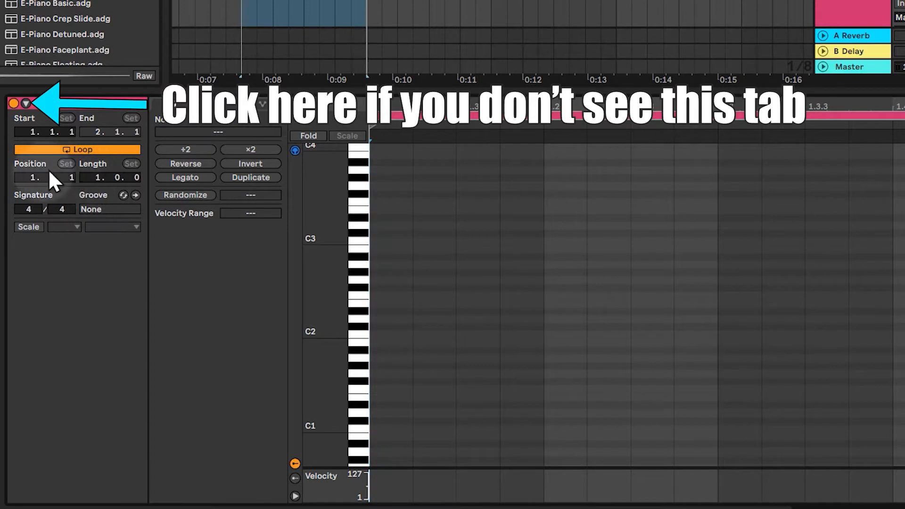
Set the clip's scale to E Major, enable it, and limit the piano roll to in-scale notes.
left_click(76, 226)
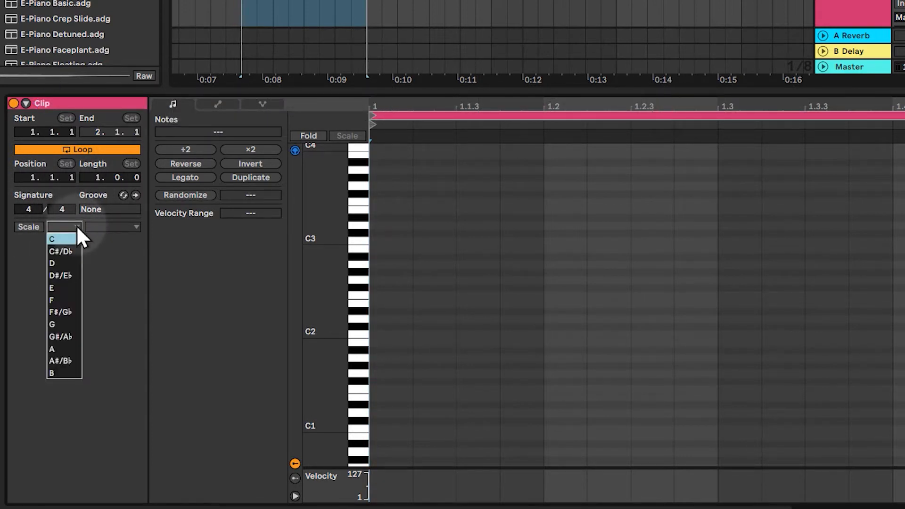
left_click(59, 287)
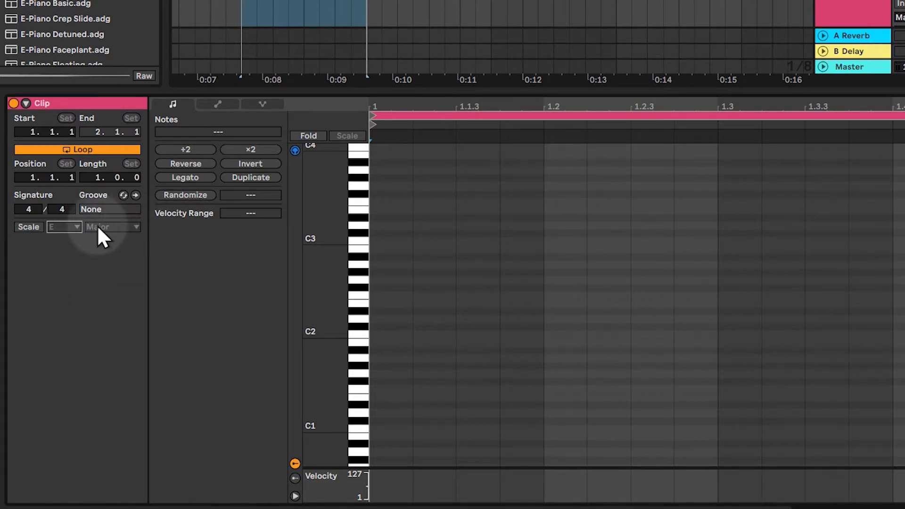
left_click(110, 226)
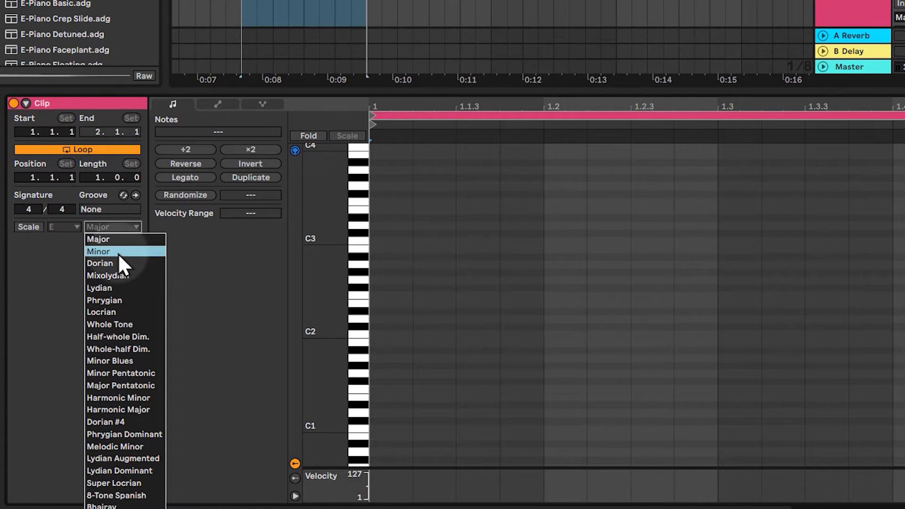
left_click(25, 256)
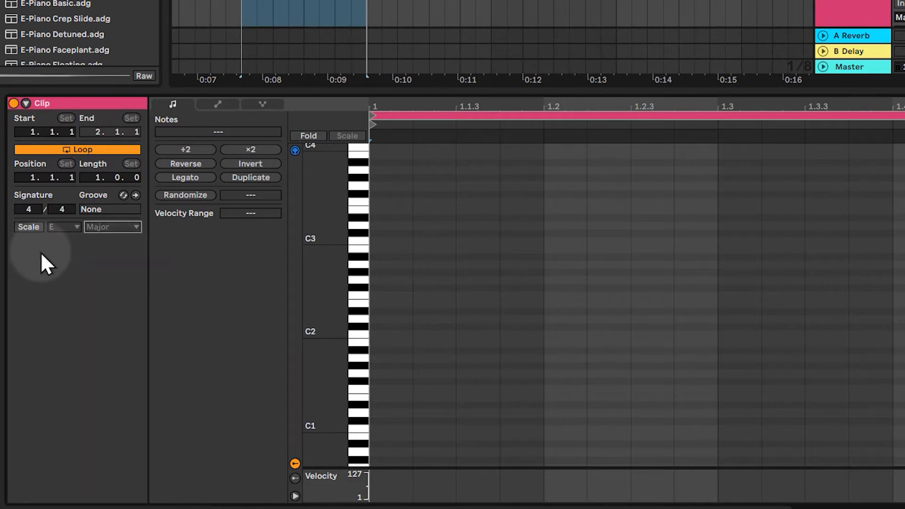
left_click(27, 227)
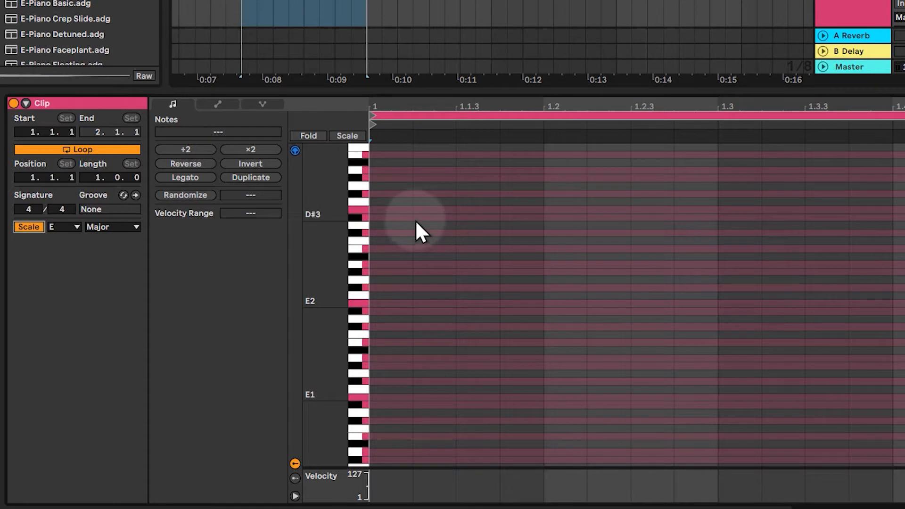
left_click(349, 136)
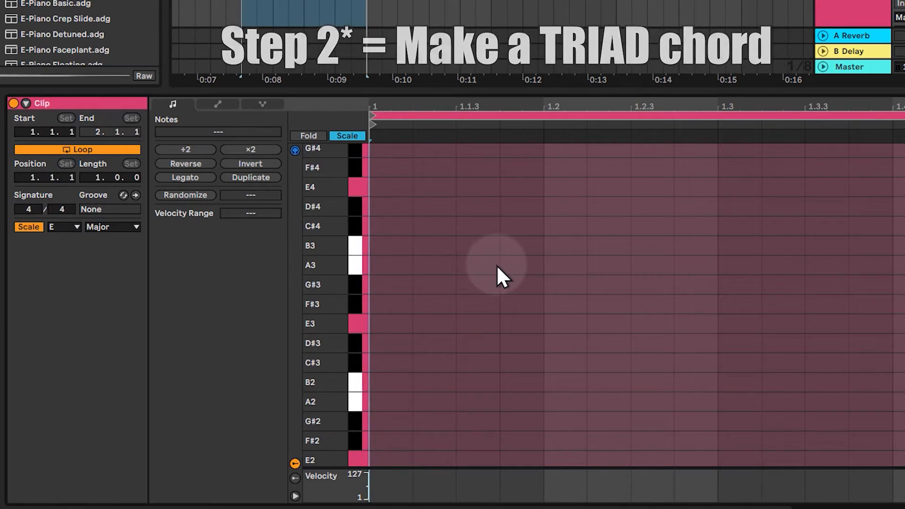
Build a triad of E3, G#3 and B3 at the start of the clip and play it back.
double_click(388, 326)
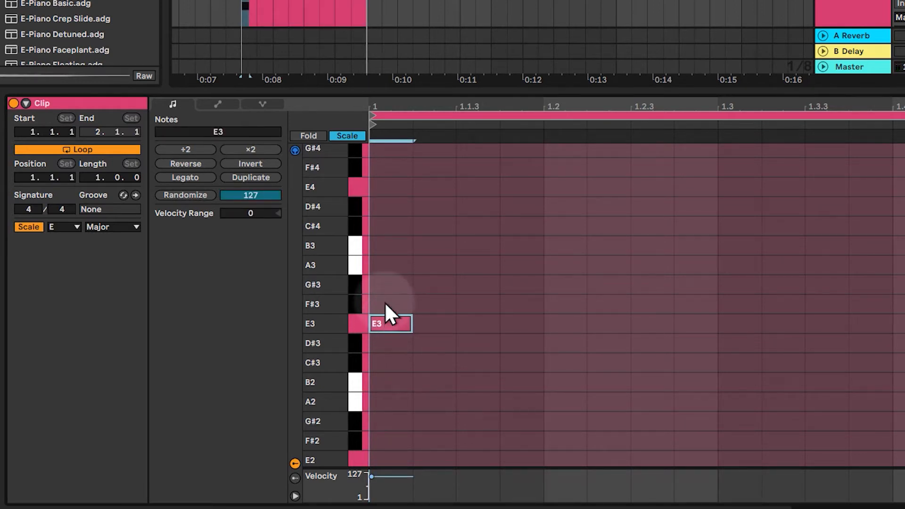
double_click(386, 284)
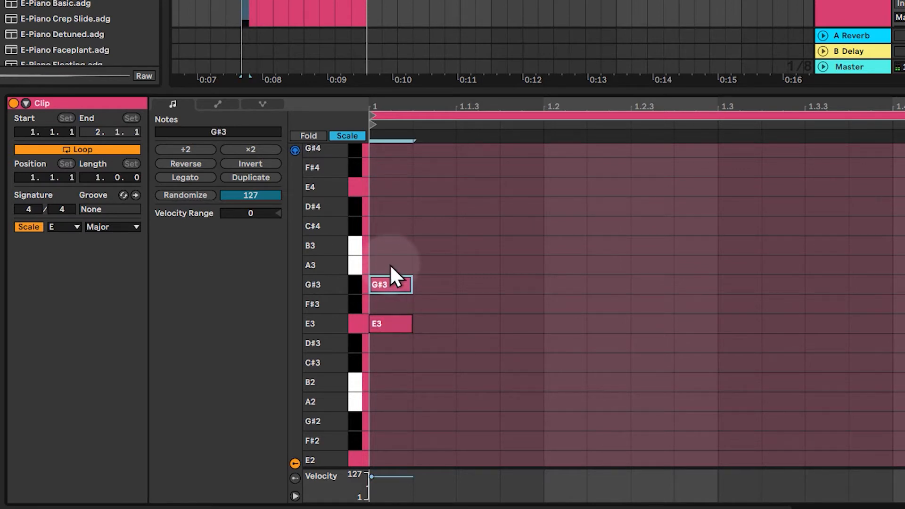
double_click(389, 242)
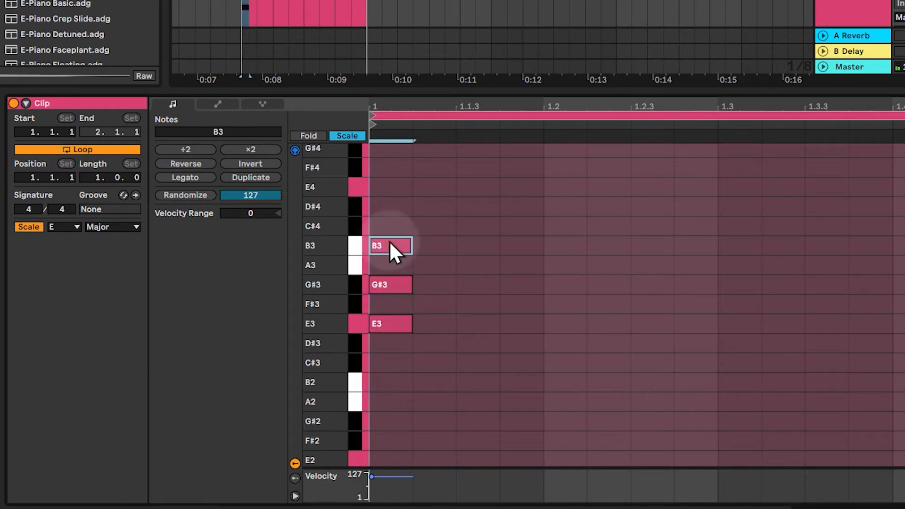
key("space")
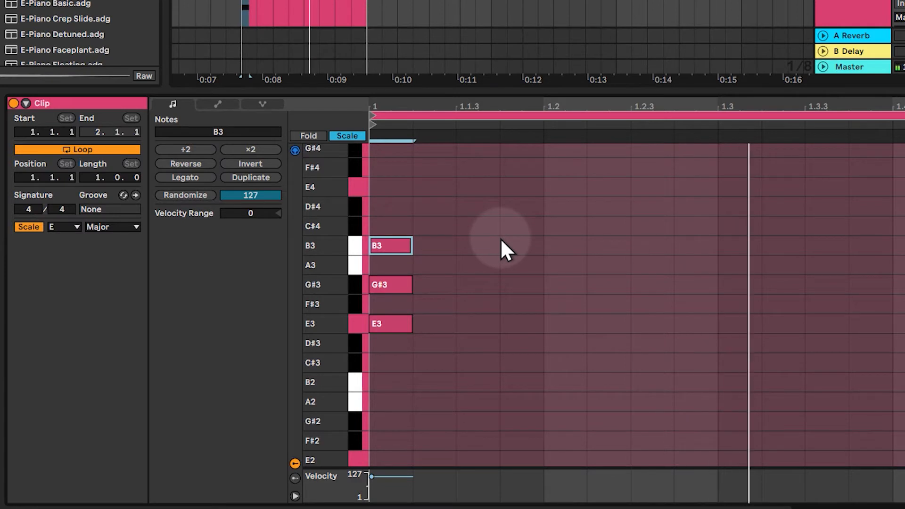
key("space")
Lengthen all three notes of the E3 triad to an eighth note, ending at 1.1.3, and play them back.
left_click_drag(461, 356, 399, 212)
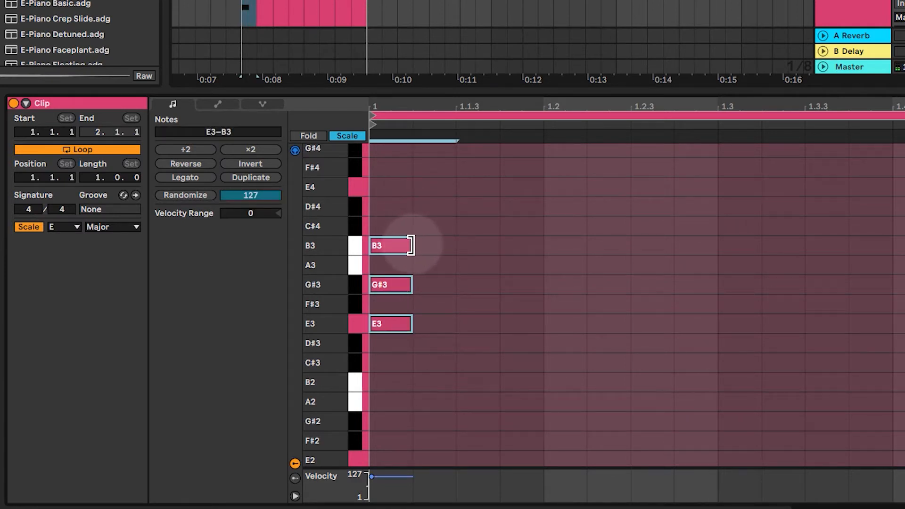
left_click_drag(410, 245, 460, 243)
key("space")
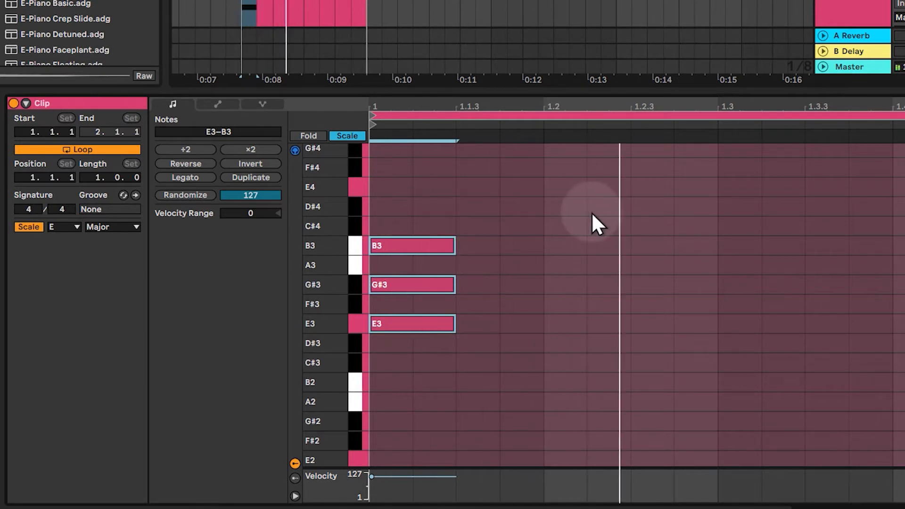
key("space")
Audition the triad's E3, G#3 and B3 notes one at a time.
left_click(409, 307)
left_click(401, 326)
left_click(402, 285)
left_click(404, 247)
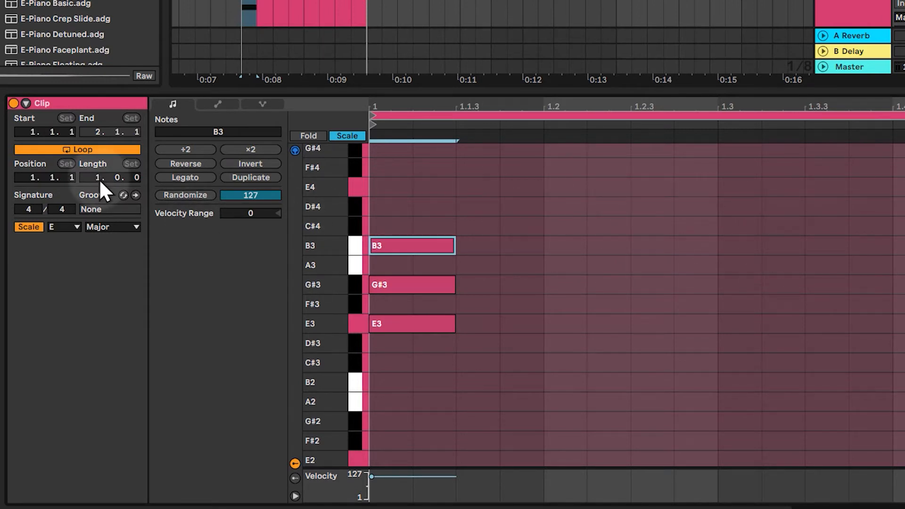
Set the clip's loop length to four bars and add a C#3, E3 and G#3 triad at the start of bar 2.
left_click_drag(99, 177, 99, 152)
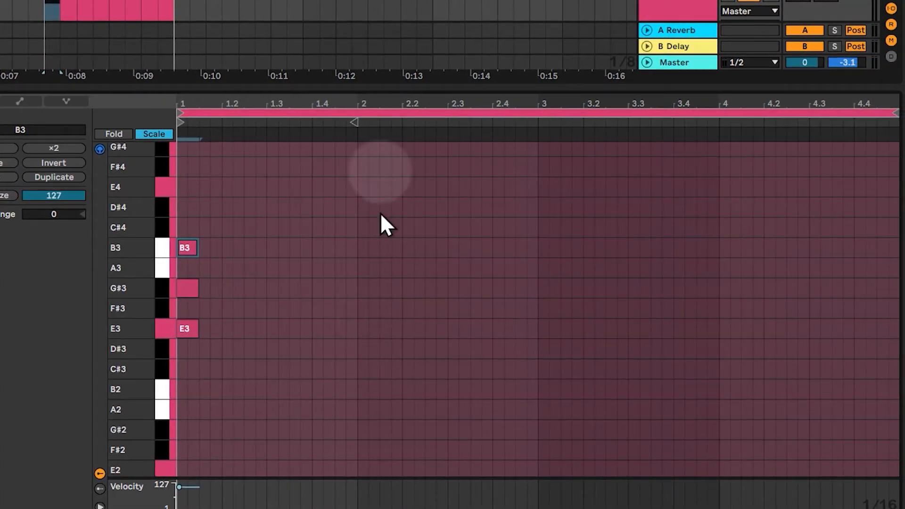
double_click(364, 369)
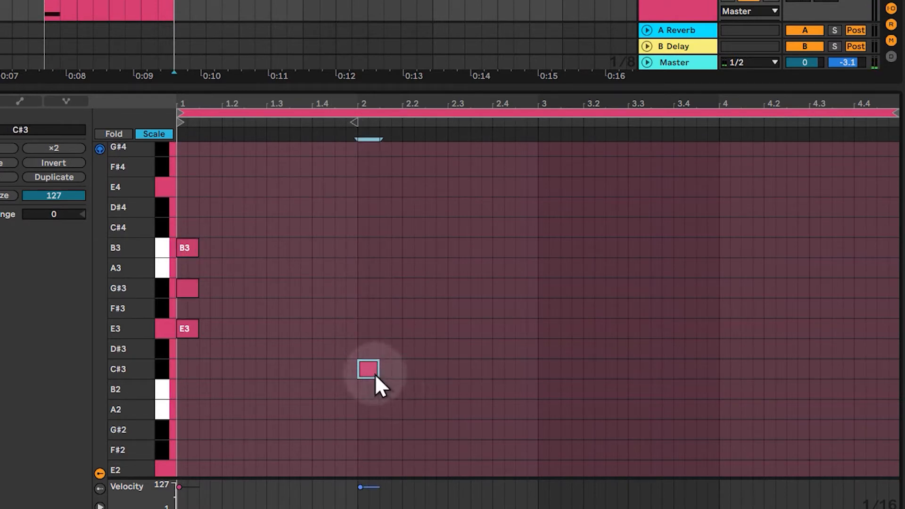
double_click(365, 328)
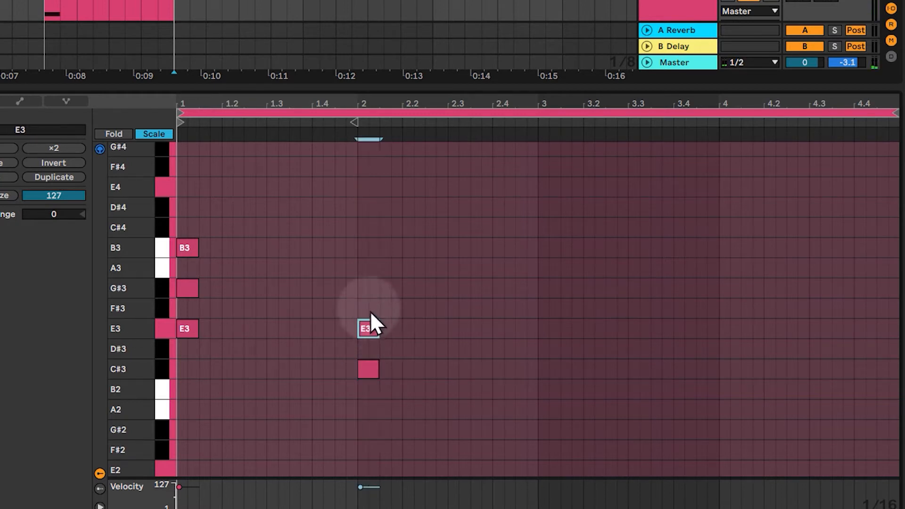
double_click(363, 288)
left_click_drag(366, 286, 377, 287)
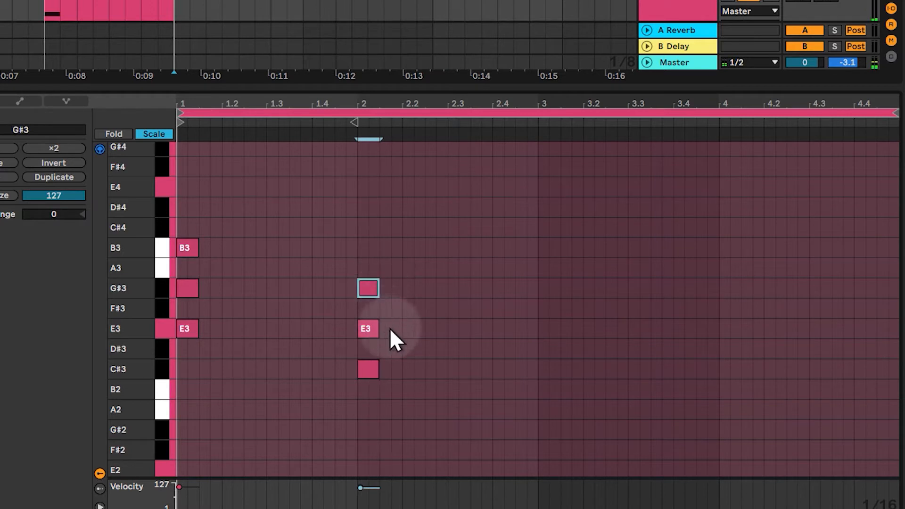
left_click(179, 160)
key("space")
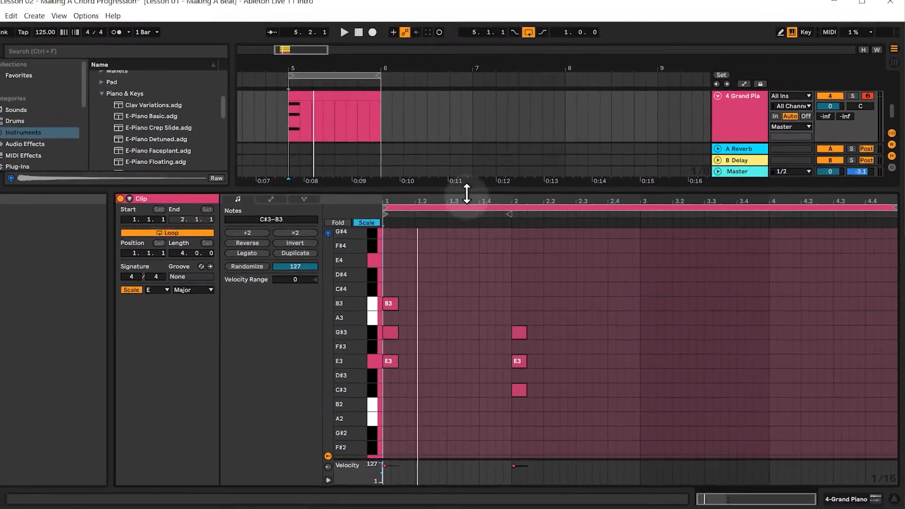
Extend the arrangement loop to four bars and stretch the three drum clips to end at bar 9.
left_click_drag(416, 167, 460, 370)
left_click_drag(388, 83, 662, 85)
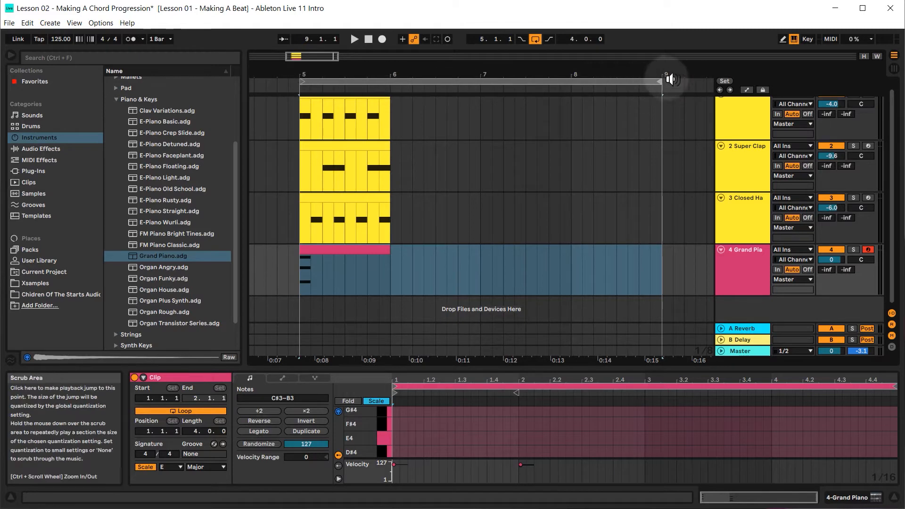
left_click(392, 230)
left_click_drag(393, 230, 305, 115)
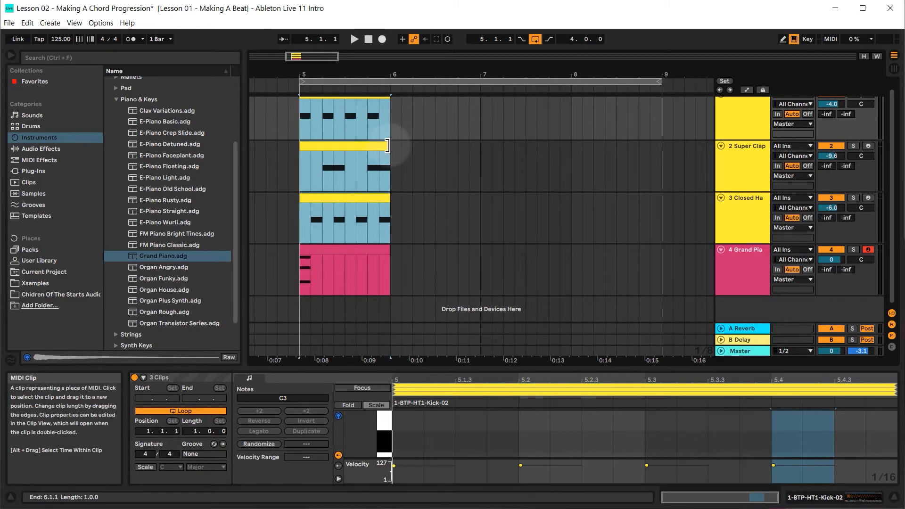
left_click_drag(387, 145, 662, 146)
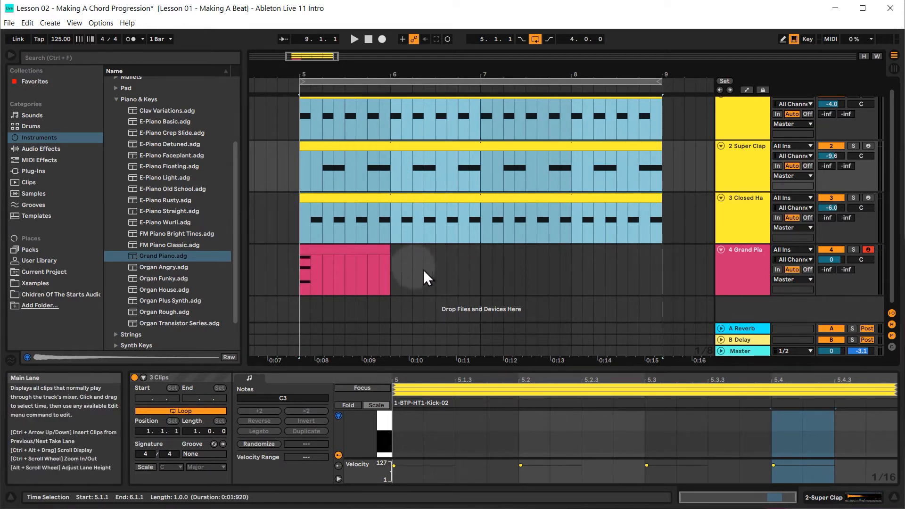
Stretch the Grand Piano clip to end at bar 9 and play the arrangement from bar 5.
left_click_drag(390, 247, 662, 247)
left_click(300, 288)
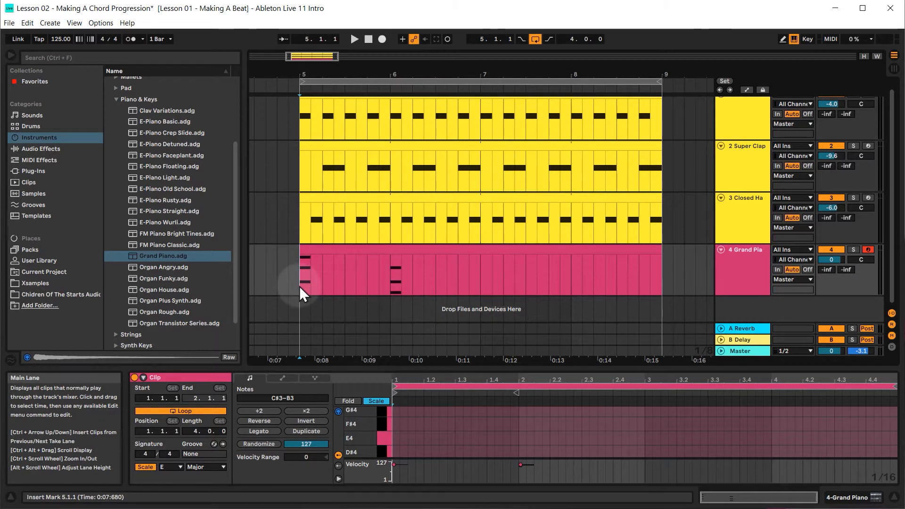
key("space")
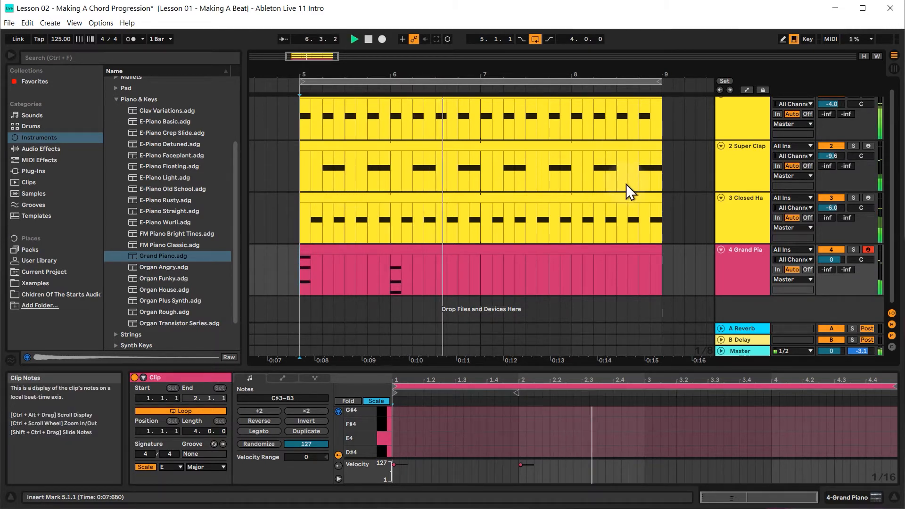
key("space")
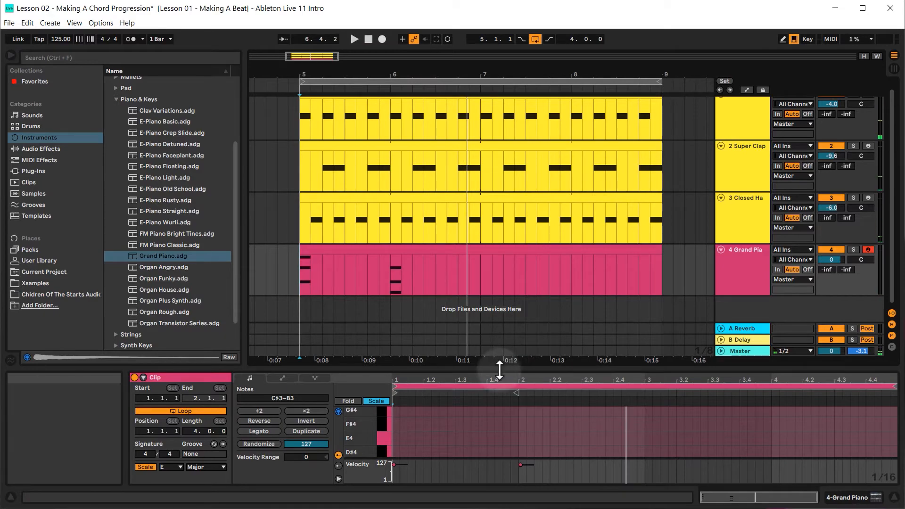
Add a G#3, B3 and D#4 triad at the start of bar 3 of the piano clip and play it back.
left_click_drag(499, 372, 513, 131)
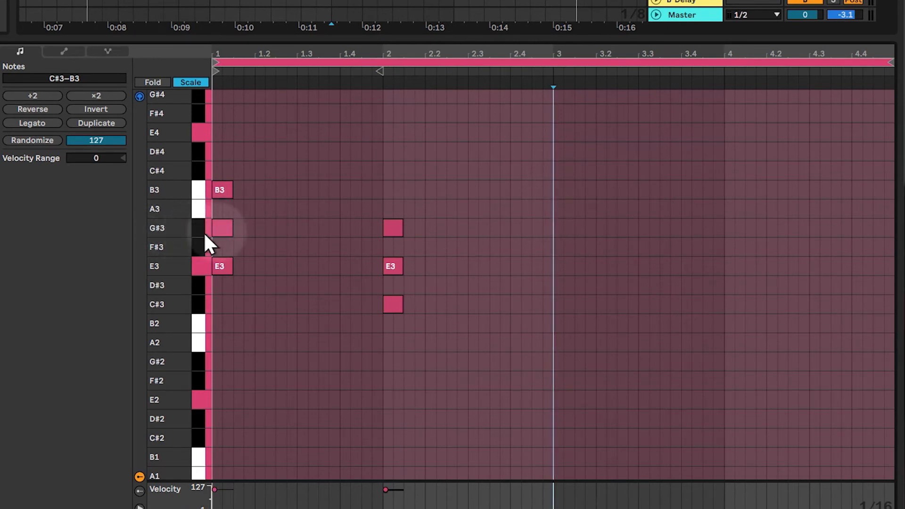
double_click(556, 232)
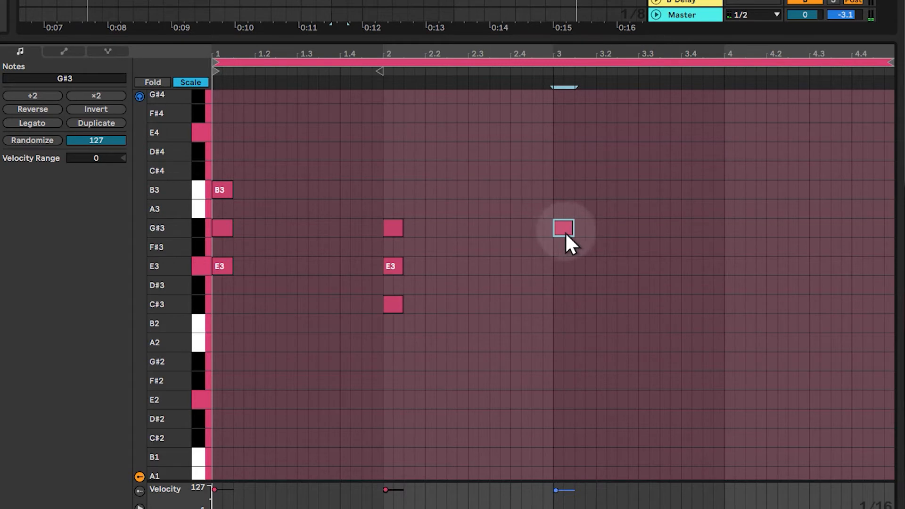
mouse_move(547, 58)
left_mouse_down()
mouse_move(549, 66)
mouse_move(555, 55)
left_mouse_up()
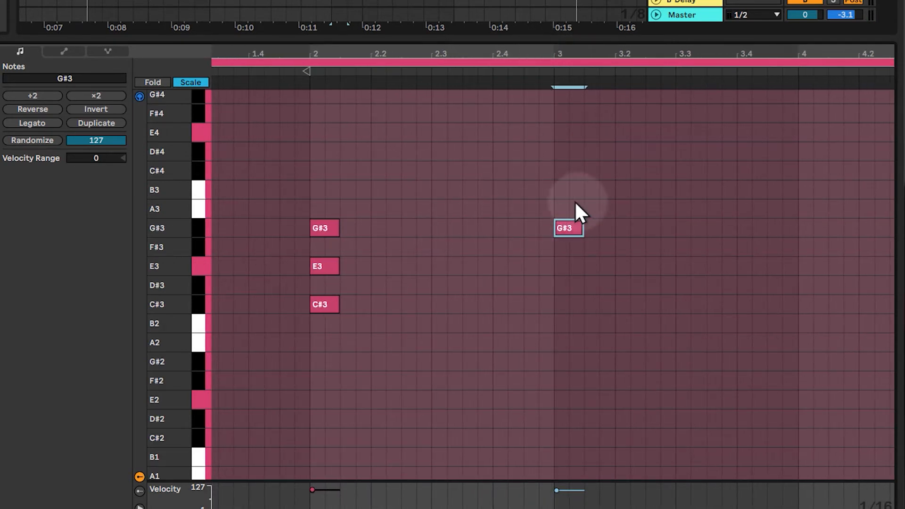
double_click(562, 189)
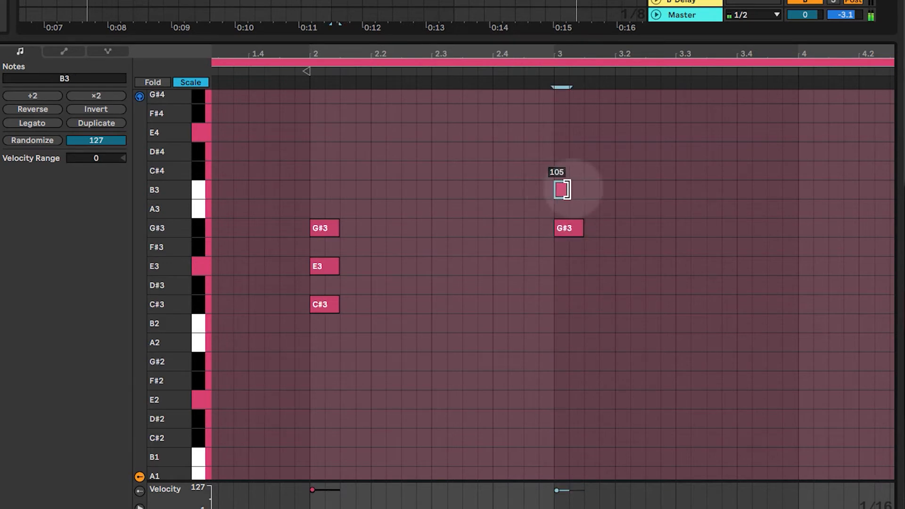
left_click(557, 154)
double_click(557, 153)
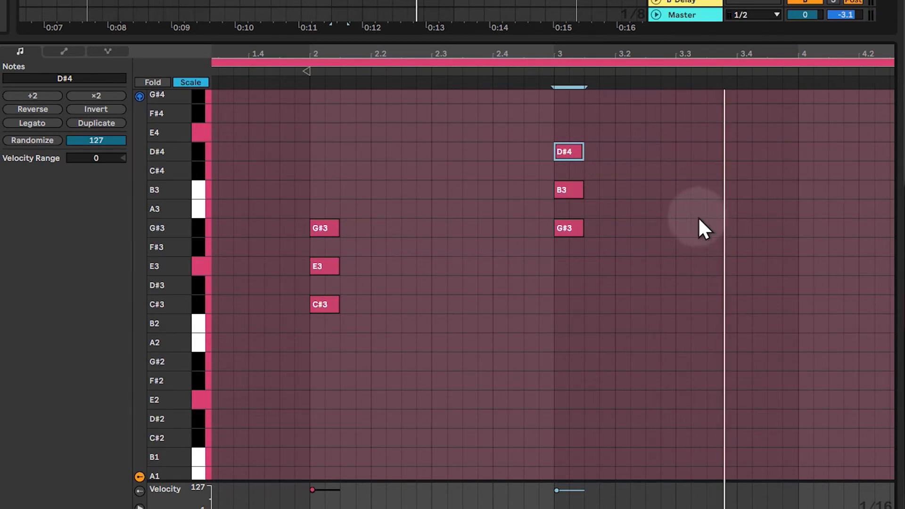
left_click(799, 120)
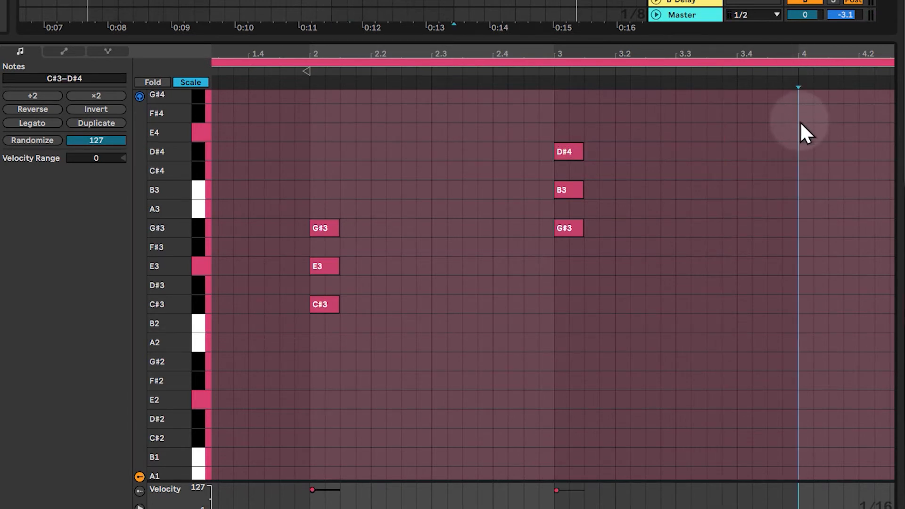
left_click_drag(792, 53, 639, 54)
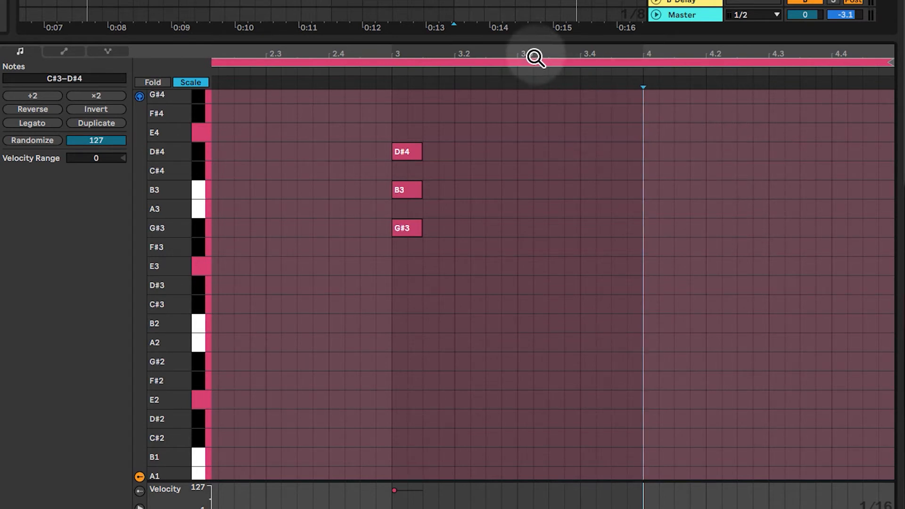
left_click_drag(535, 57, 538, 54)
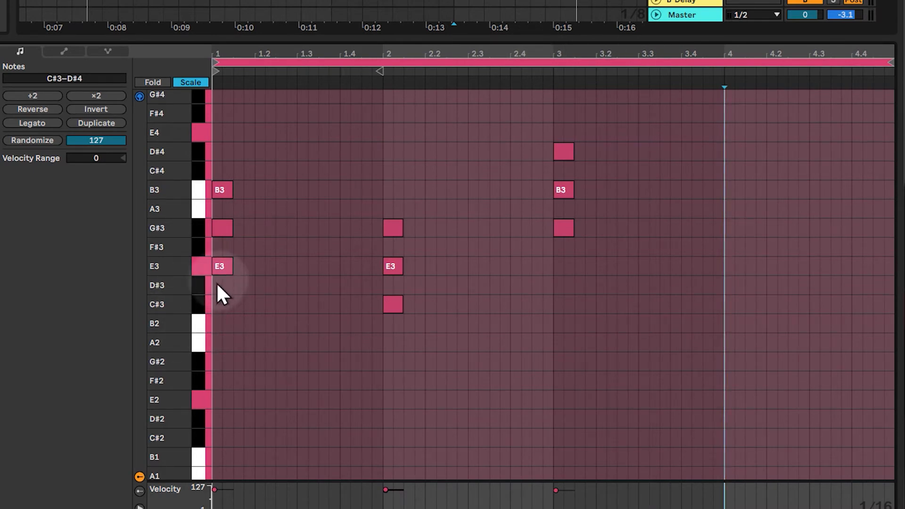
left_click(221, 270)
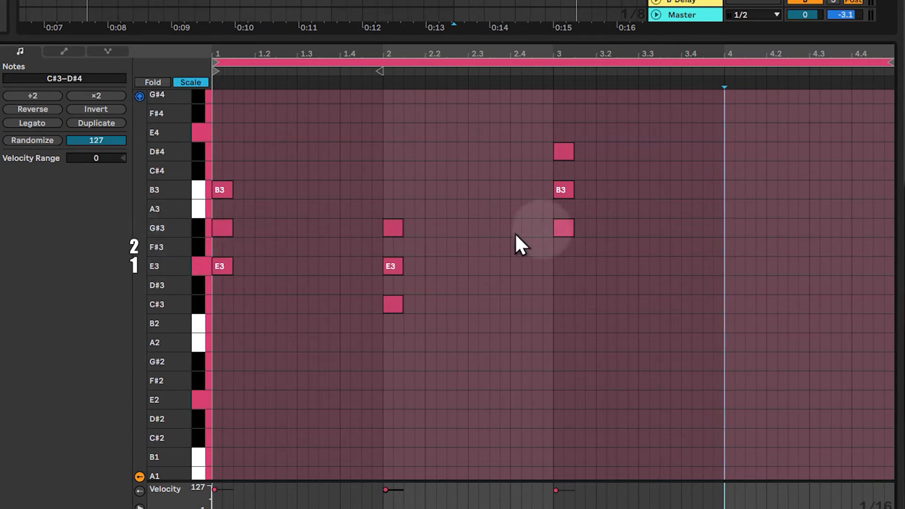
left_click(564, 230)
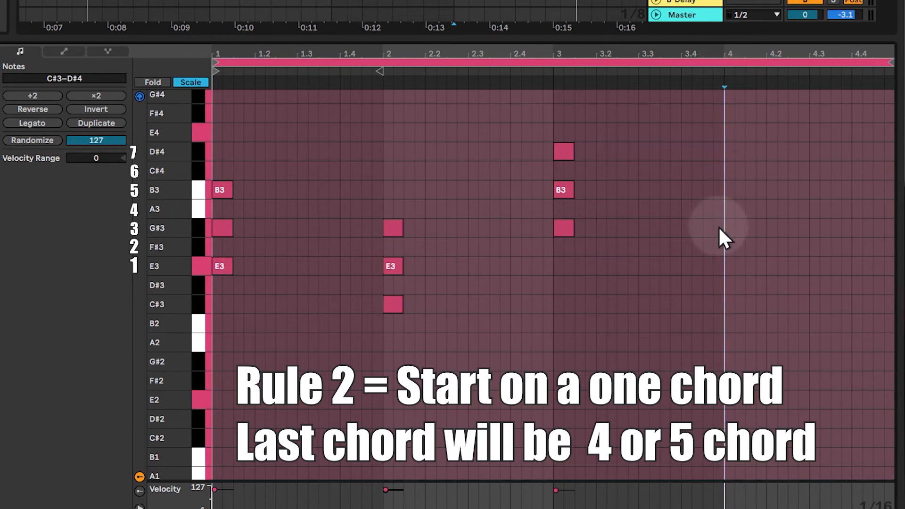
left_click(230, 262)
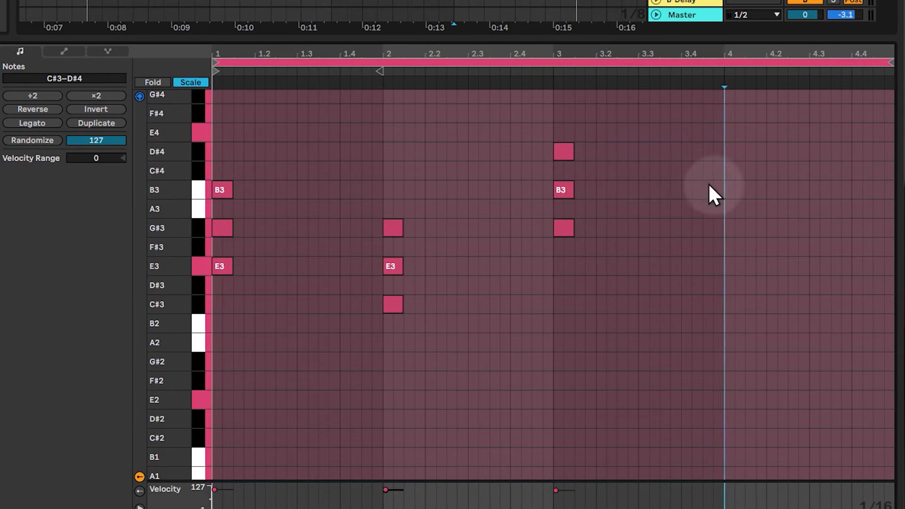
Add a B3, D#4 and F#4 triad at the start of bar 4 and play the progression back.
double_click(728, 189)
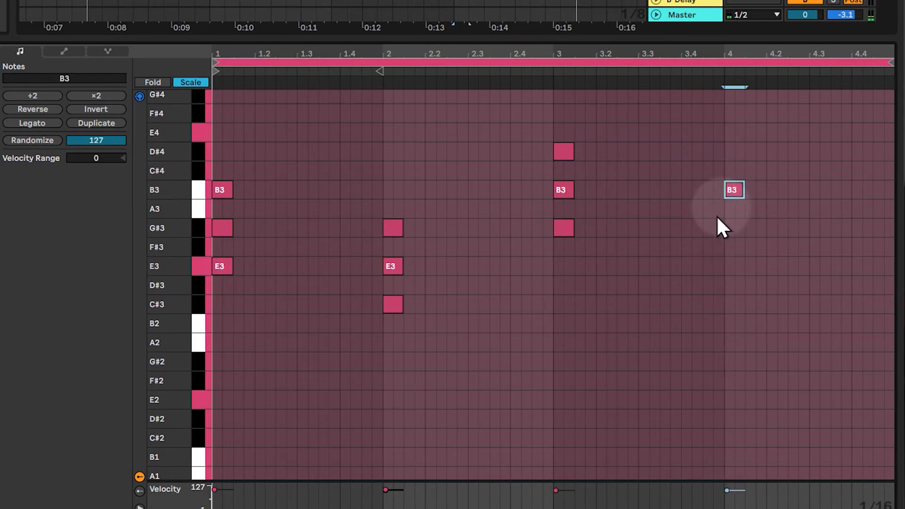
double_click(730, 152)
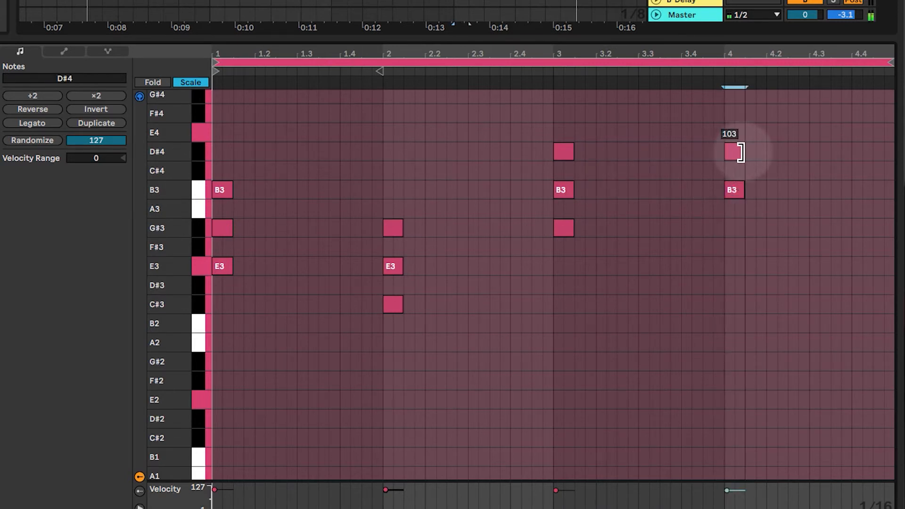
left_click(733, 132)
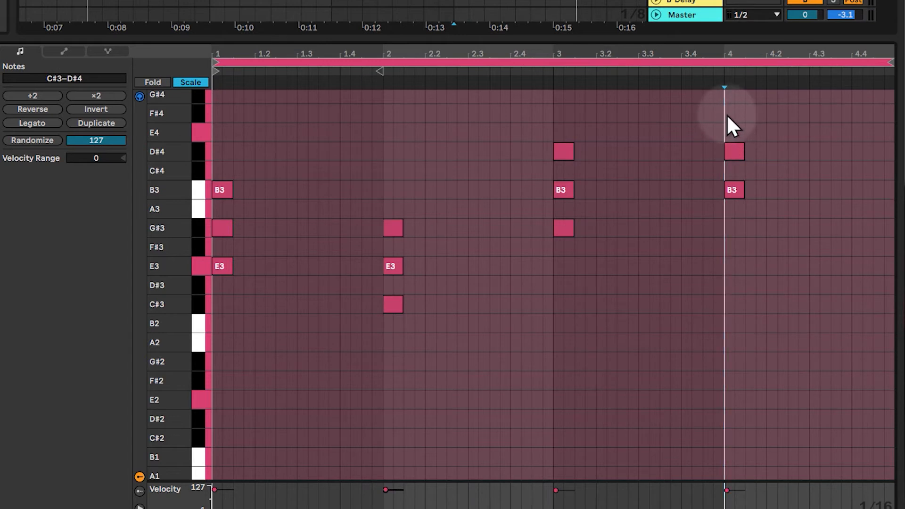
double_click(728, 114)
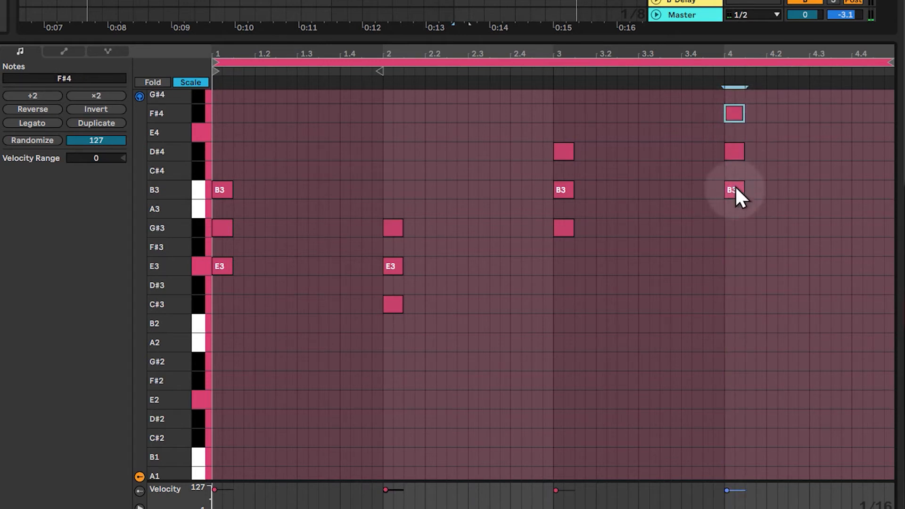
key("space")
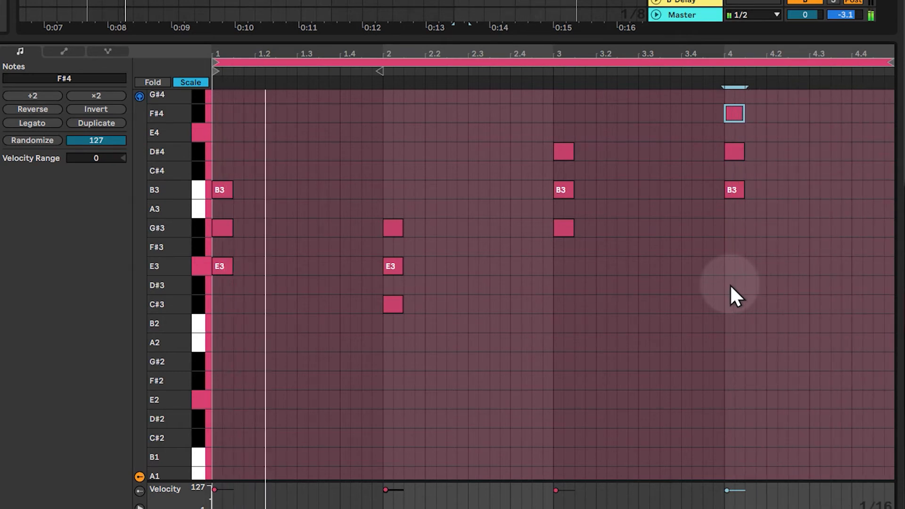
key("space")
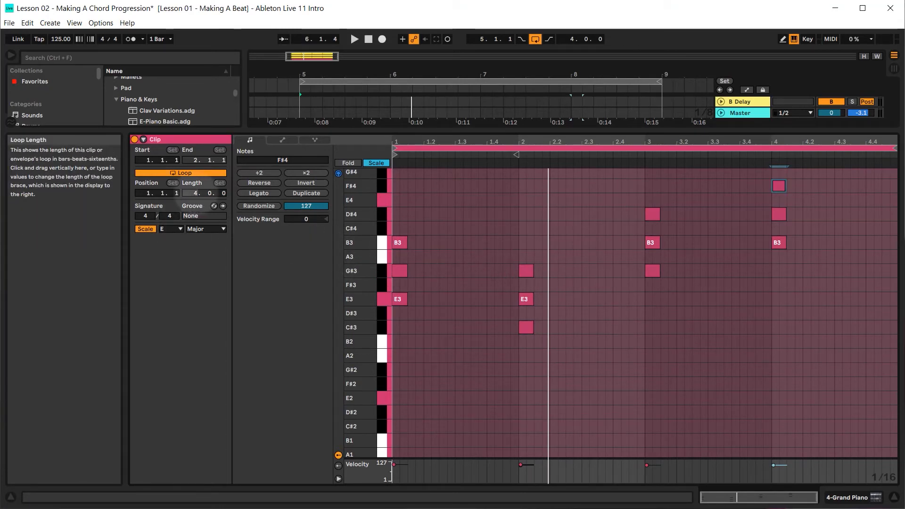
Set the piano clip's loop length to eight bars and hide the Info View.
left_click_drag(196, 193, 195, 175)
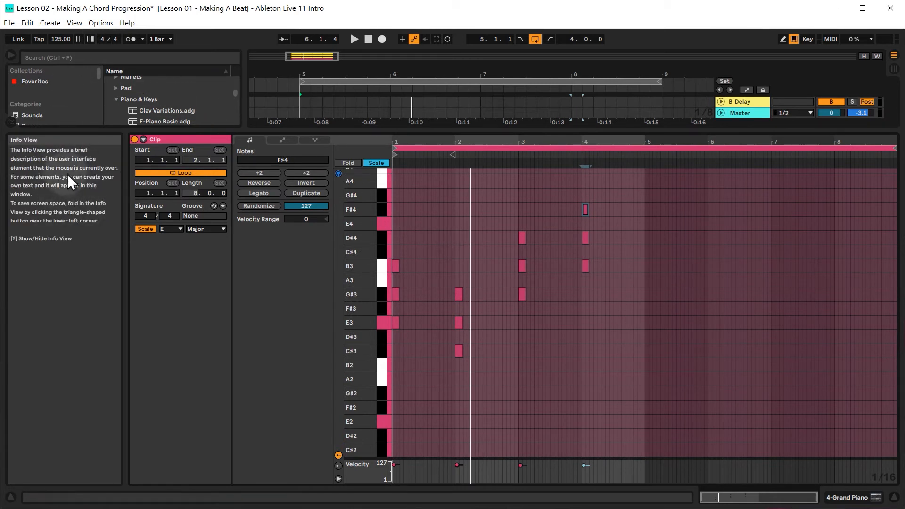
left_click(75, 23)
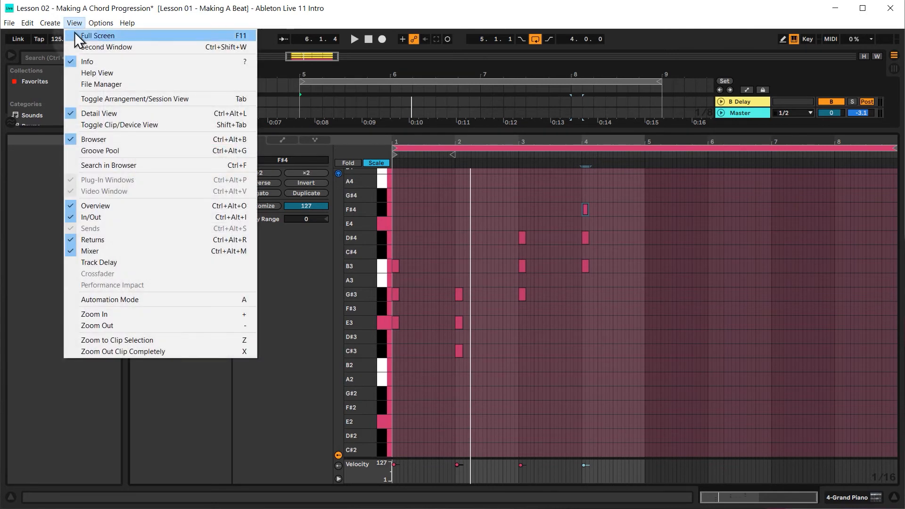
left_click(84, 61)
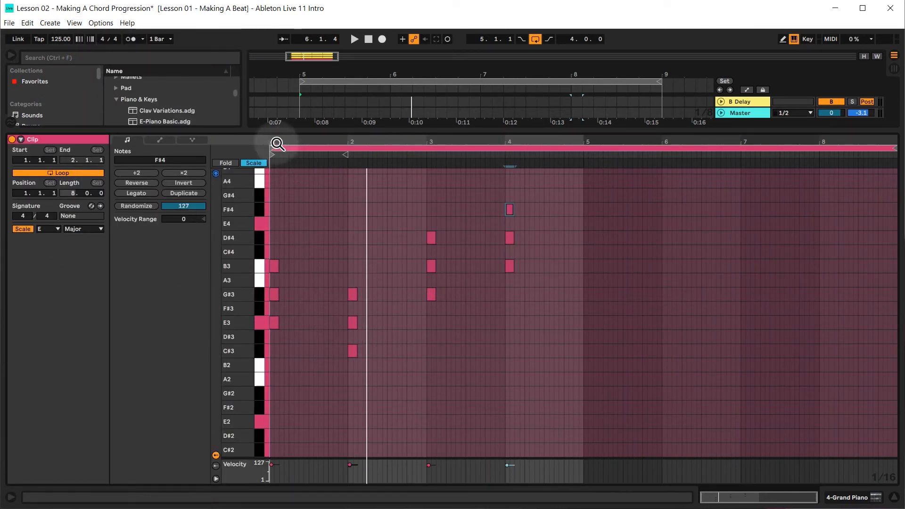
Extend the arrangement loop, the three drum clips and the Grand Piano clip to eight bars, ending at bar 13.
left_click_drag(277, 144, 275, 372)
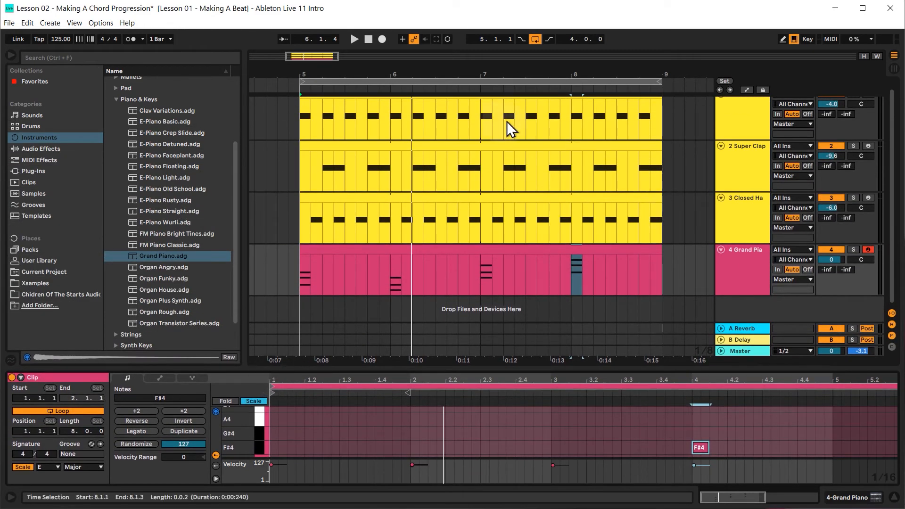
left_click_drag(297, 71, 297, 97)
left_click_drag(463, 82, 628, 90)
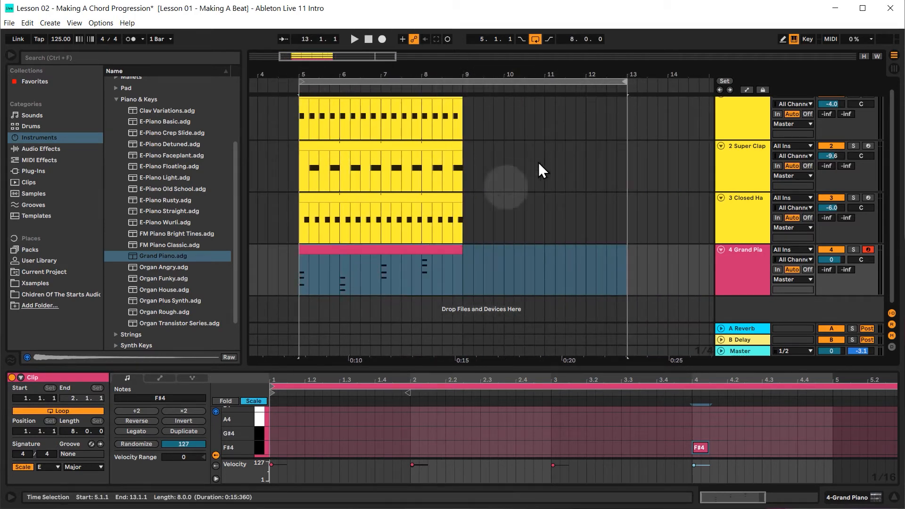
left_click_drag(500, 222, 628, 149)
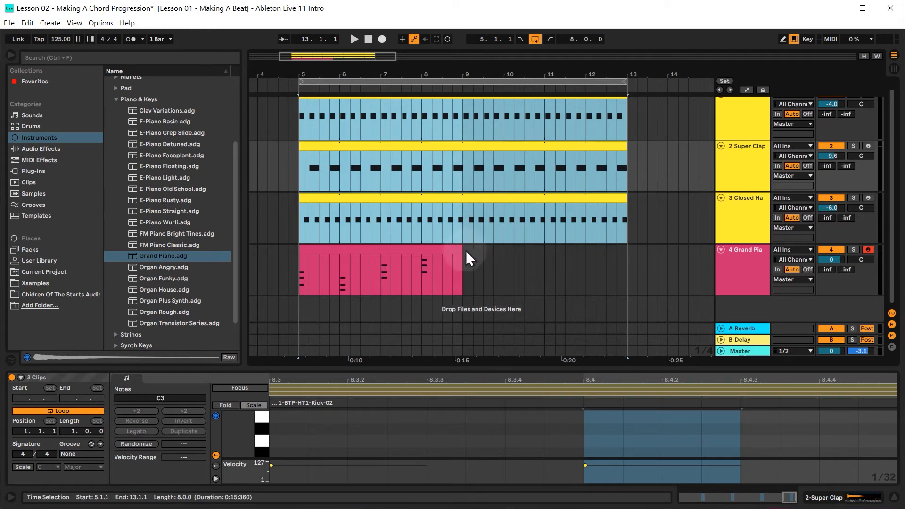
left_click_drag(461, 250, 627, 249)
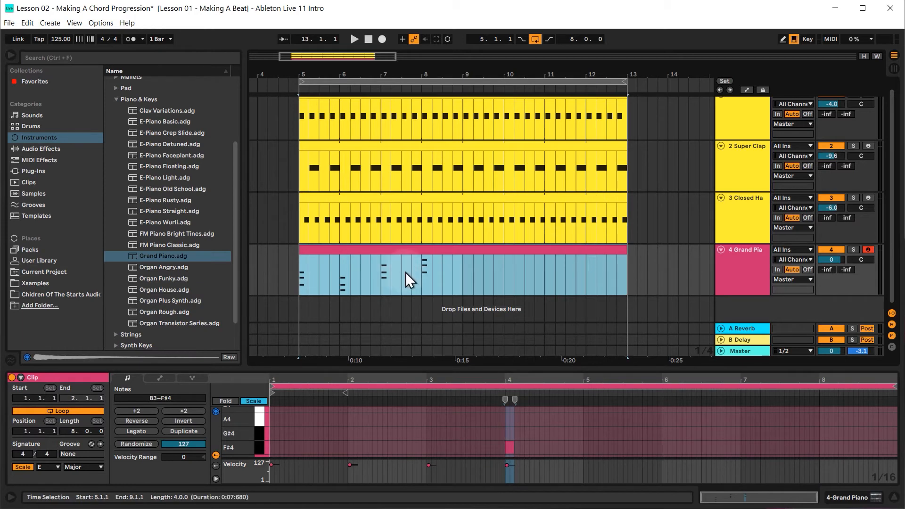
Copy the E3, G#3 and B3 triad from bar 1 to the start of bar 5 and play the clip back.
left_click_drag(448, 368, 460, 130)
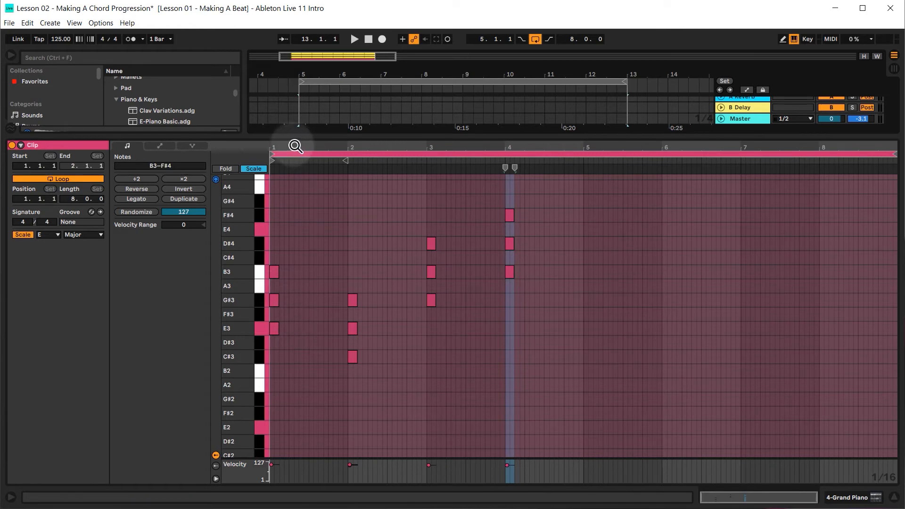
left_click_drag(277, 146, 277, 177)
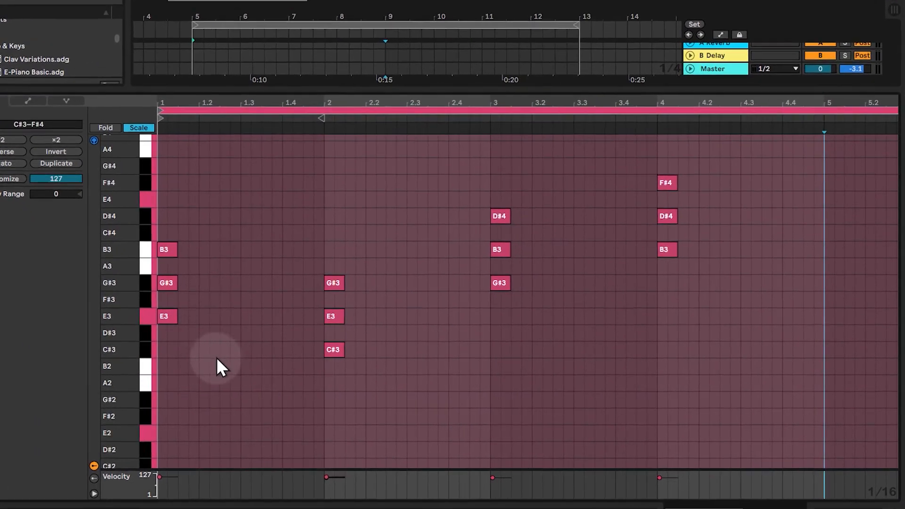
left_click_drag(320, 365, 293, 275)
left_click_drag(149, 243, 131, 219)
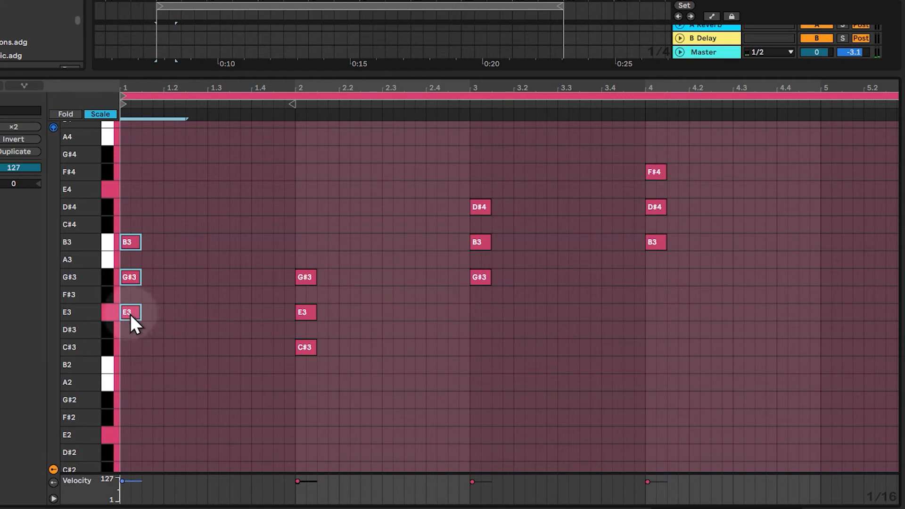
left_click_drag(130, 314, 831, 313)
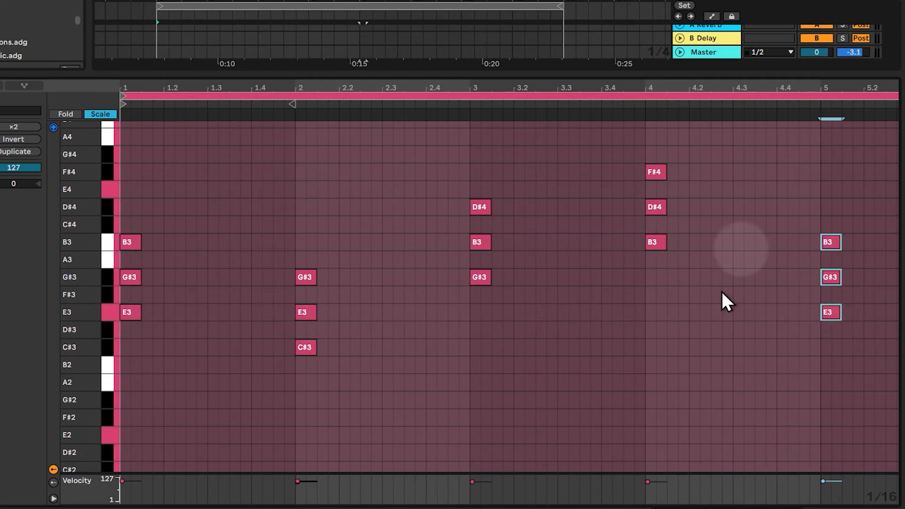
key("space")
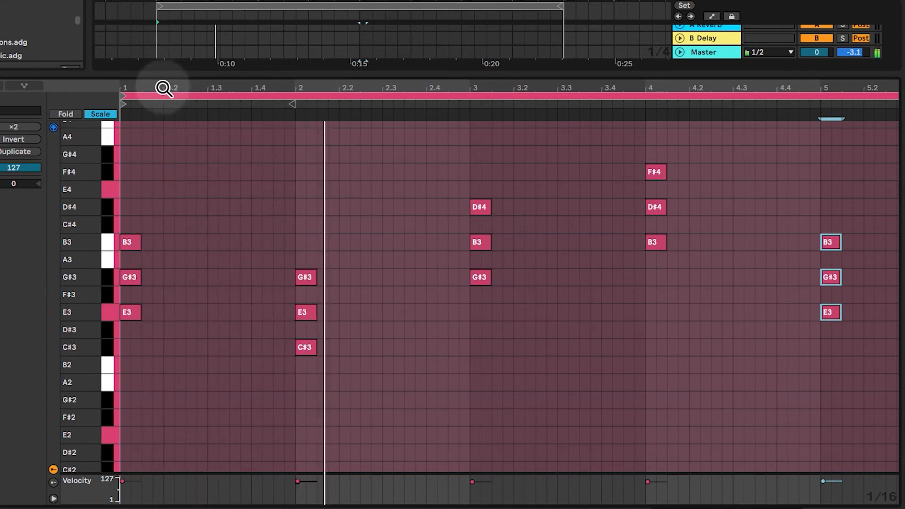
Copy the B3, D#4 and F#4 triad from bar 4 to the start of bar 6.
left_click_drag(163, 89, 162, 91)
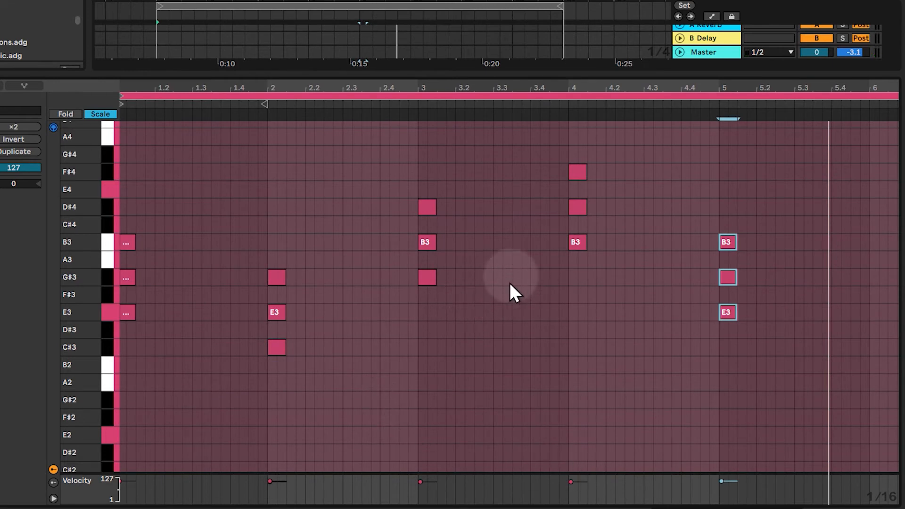
key("minus")
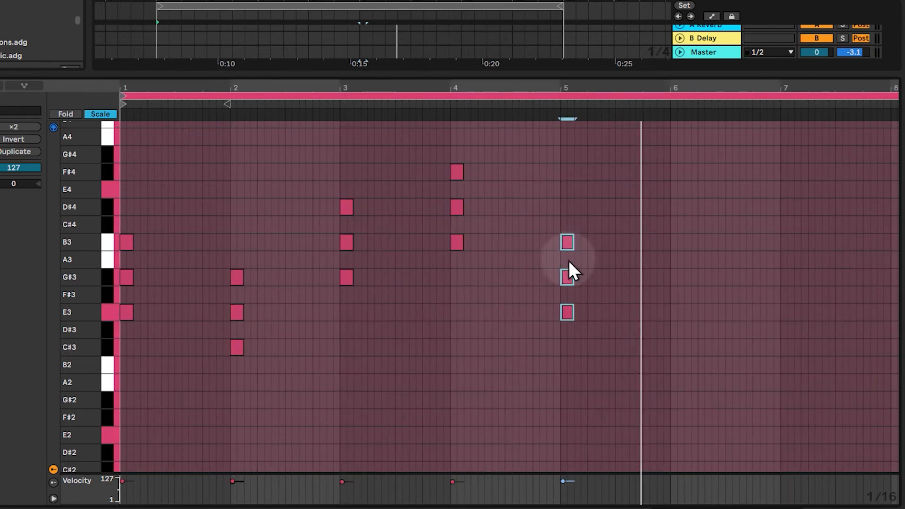
left_click_drag(437, 270, 471, 163)
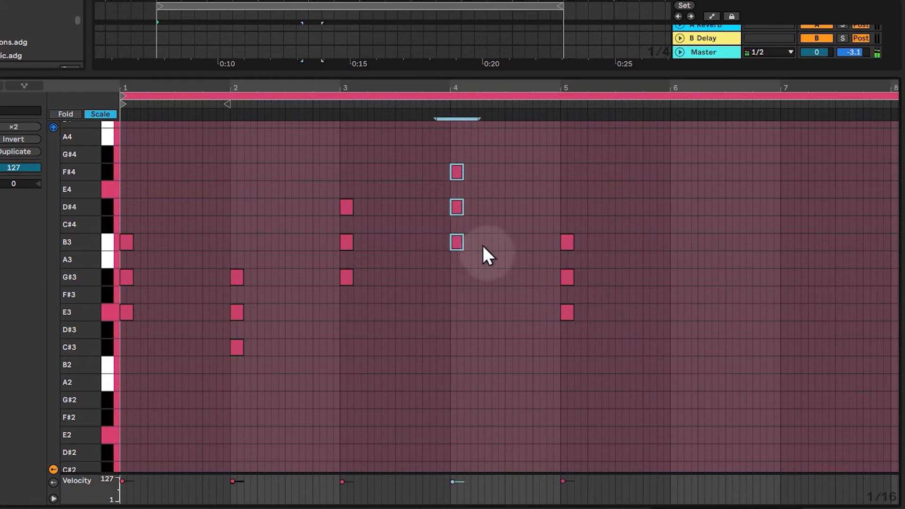
left_click_drag(457, 242, 677, 245)
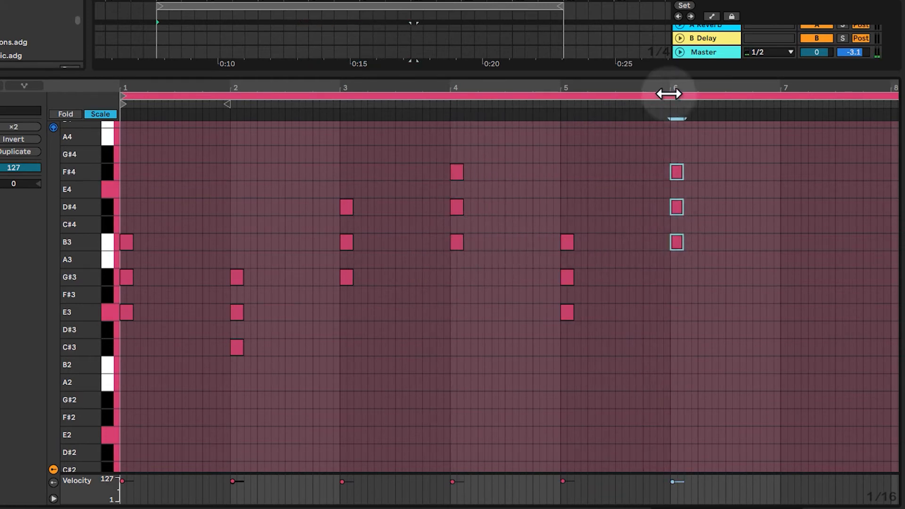
Copy the G#3, B3 and D#4 triad from bar 3 to beat 6.4, and the C#3, E3 and G#3 triad from bar 2 to bar 7.
left_click_drag(373, 295, 341, 198)
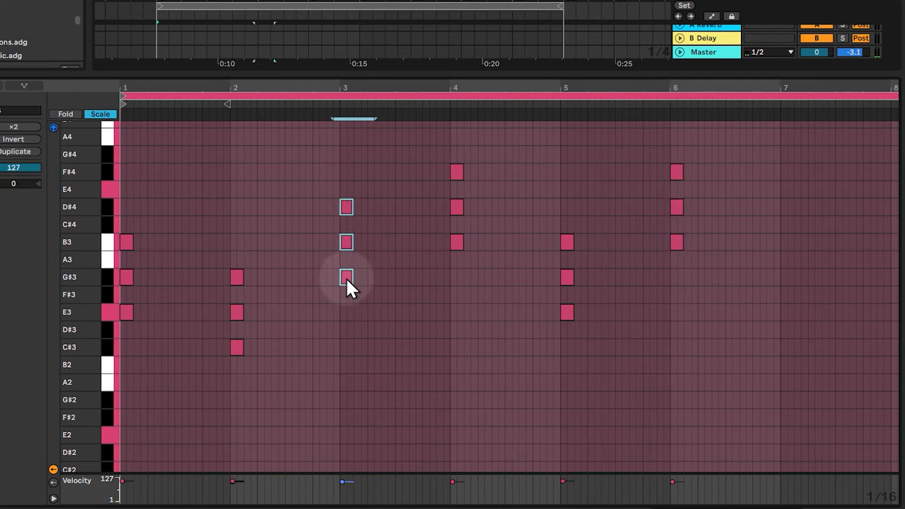
left_click_drag(346, 278, 759, 282)
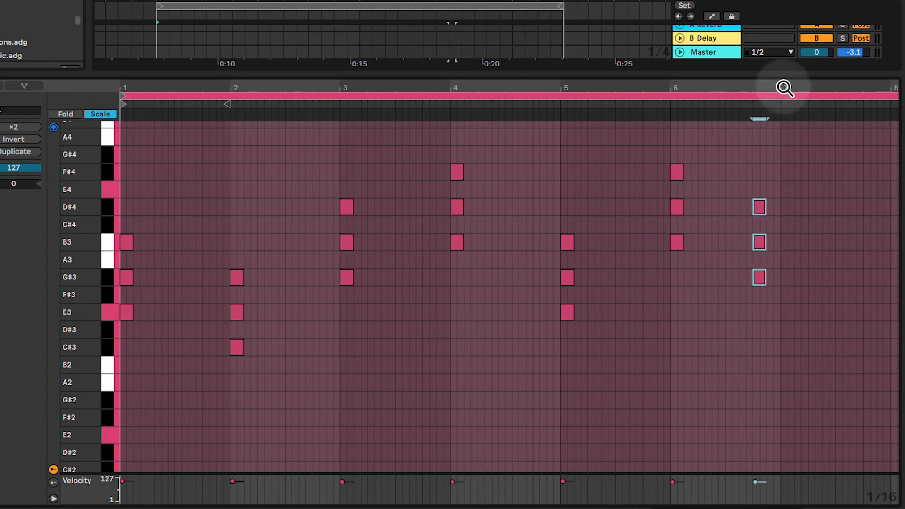
left_click_drag(265, 360, 232, 240)
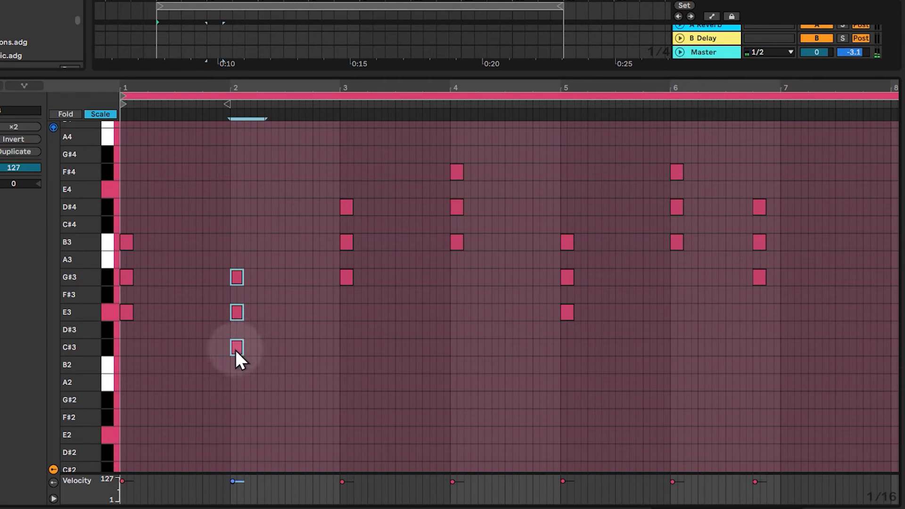
left_click_drag(235, 346, 785, 353)
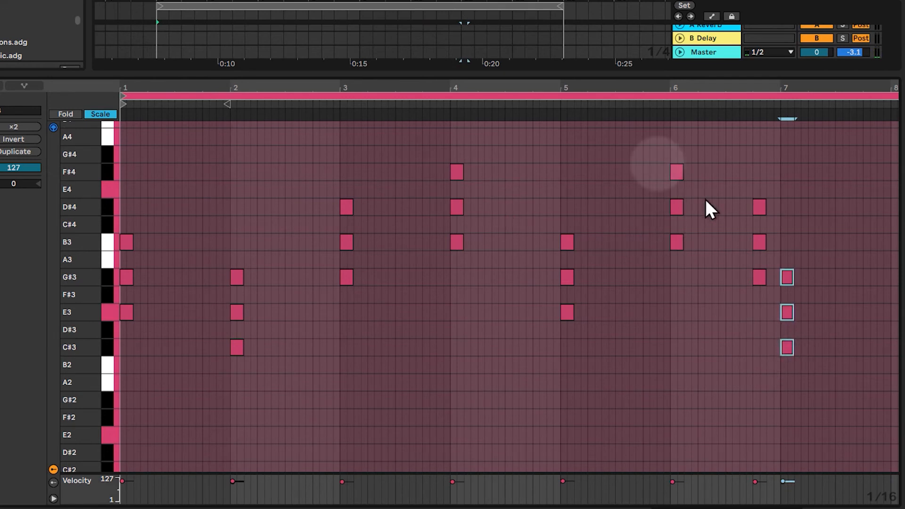
Play the piano clip back to hear the added chords in bars 6 and 7.
key("space")
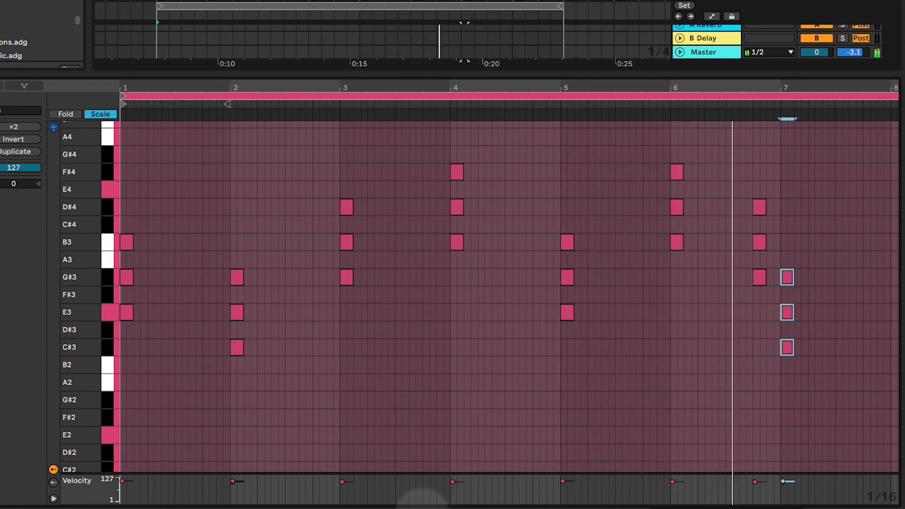
left_click_drag(556, 84, 464, 81)
key("space")
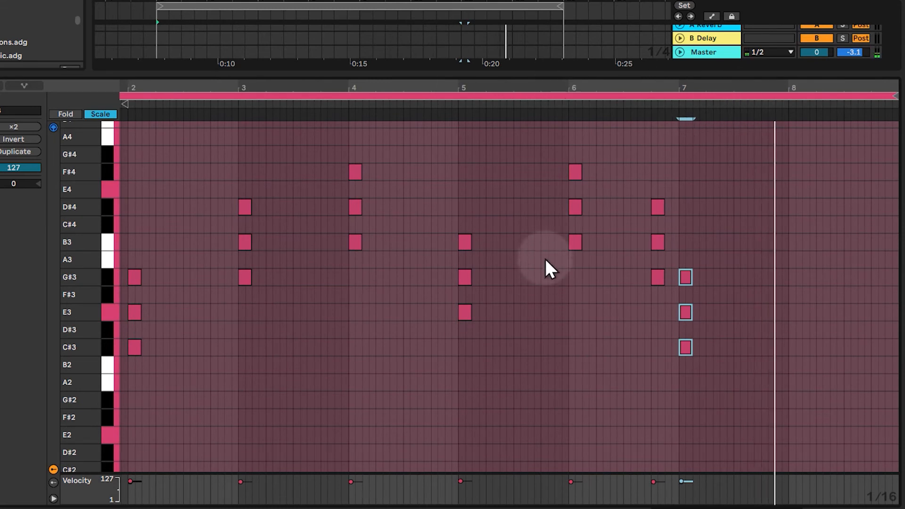
Copy the bar 6 triad to the start of bar 8 an octave lower, as B2, D#3 and F#3.
left_click_drag(556, 261, 584, 156)
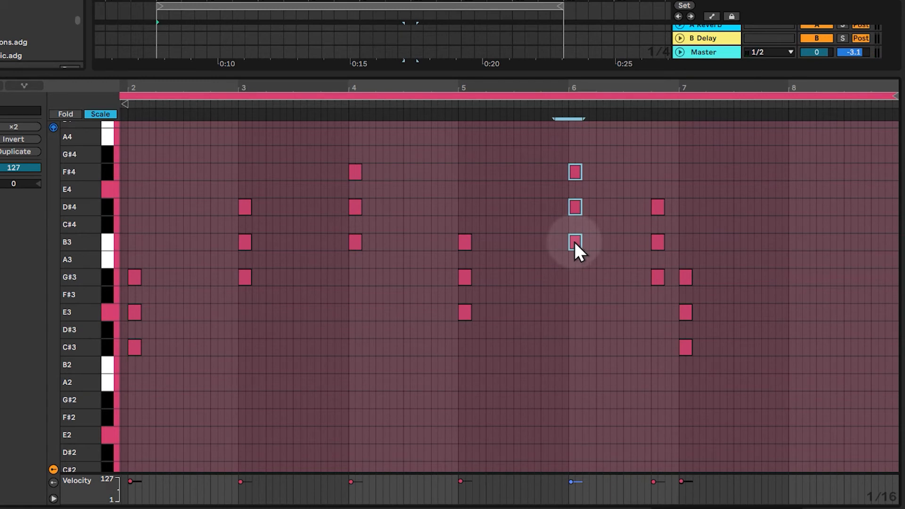
left_click_drag(574, 242, 794, 365)
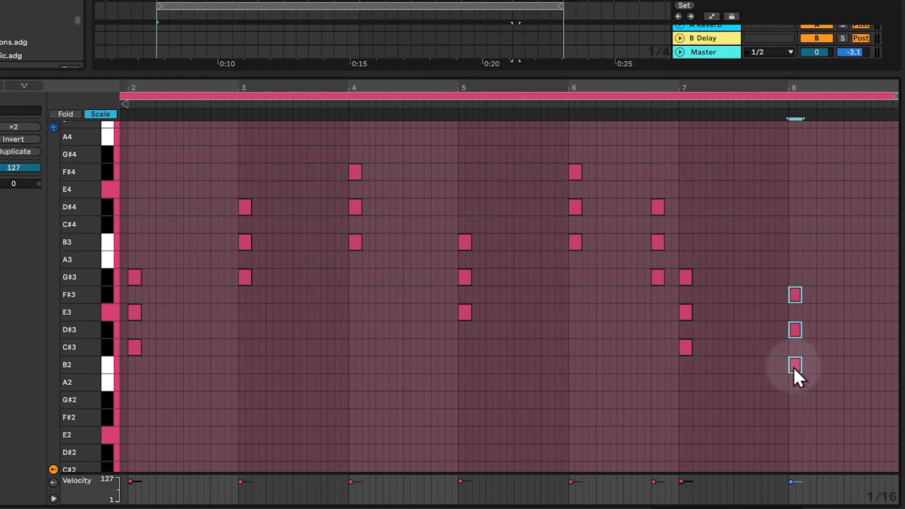
left_click(575, 242)
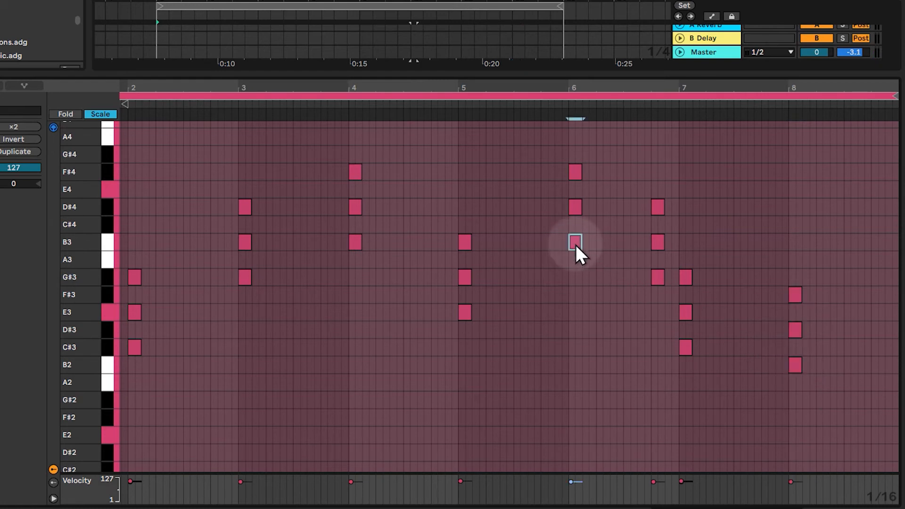
Play the full eight-bar progression back and examine the two chords at beat 6.4 and bar 7.
left_click_drag(149, 87, 235, 93)
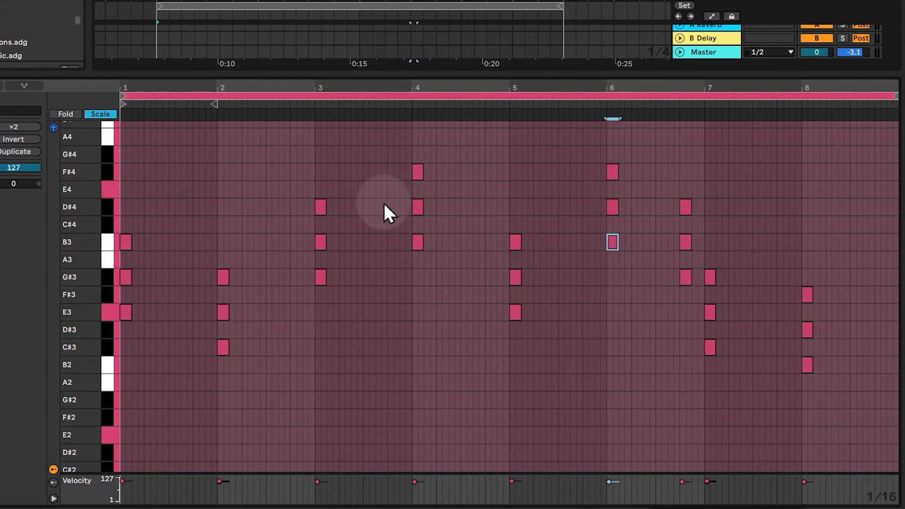
key("space")
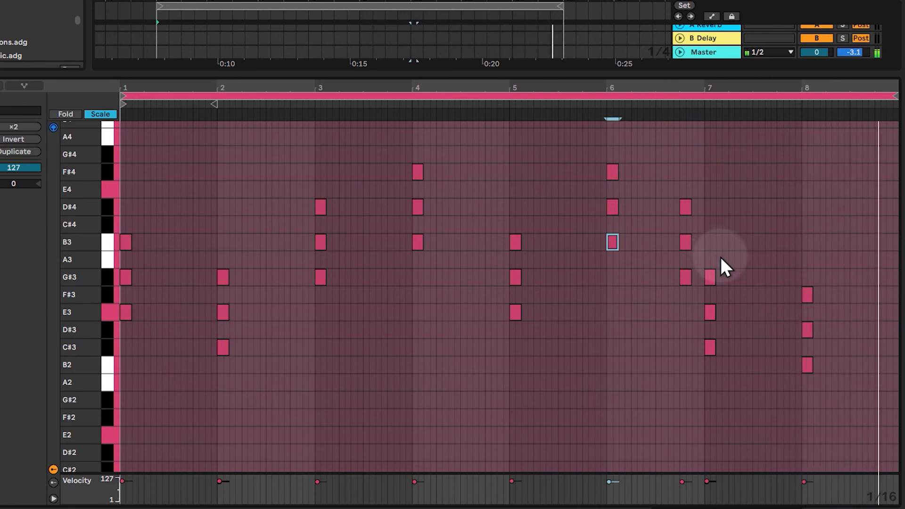
key("space")
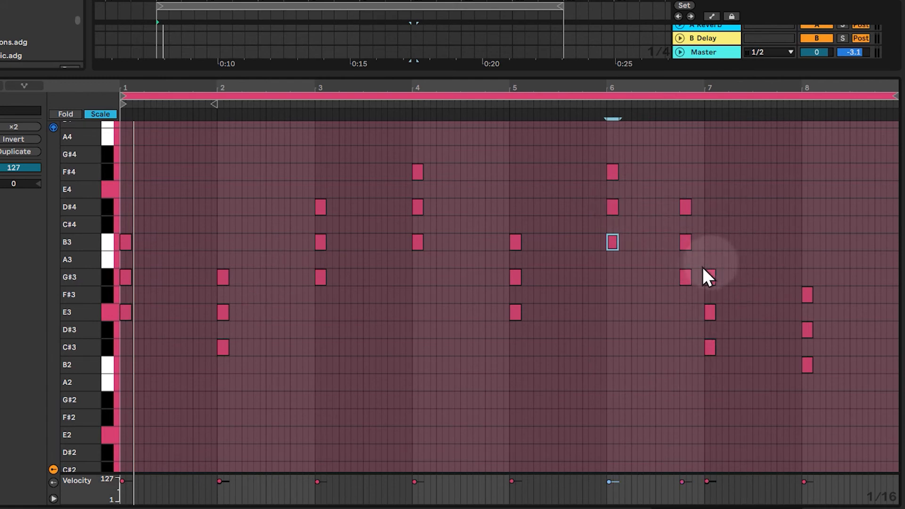
mouse_move(728, 171)
left_mouse_down()
mouse_move(674, 371)
mouse_move(669, 367)
left_mouse_up()
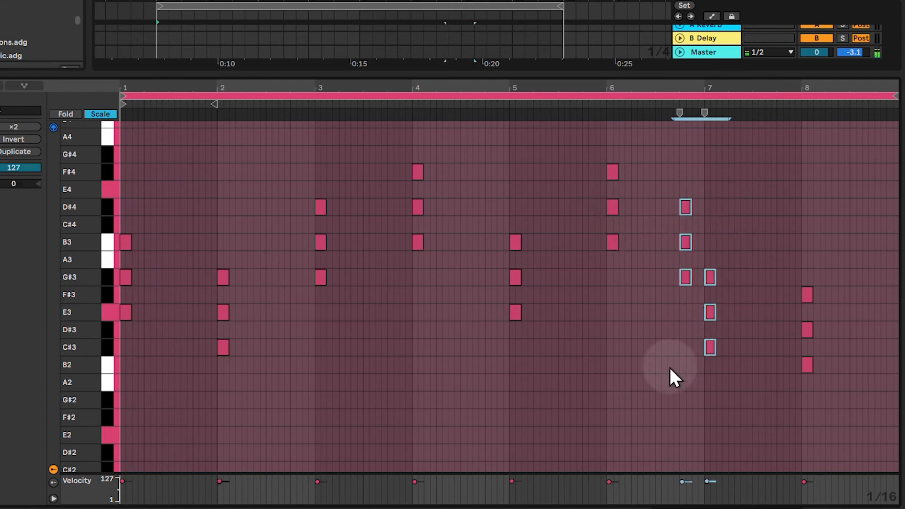
left_click(663, 372)
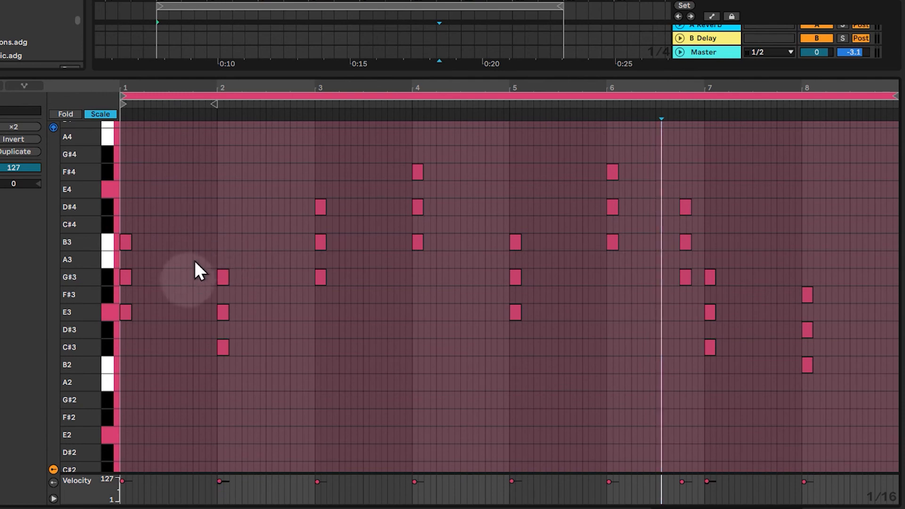
Move the triads at the starts of bars 2 and 4 an eighth note earlier, ahead of their bar lines.
left_click_drag(204, 87, 210, 138)
left_click_drag(216, 243, 271, 383)
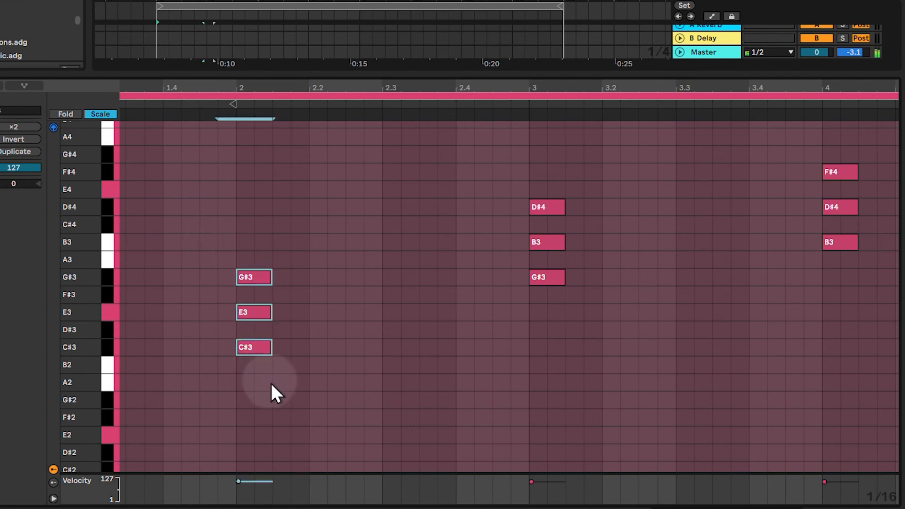
left_click_drag(242, 345, 221, 343)
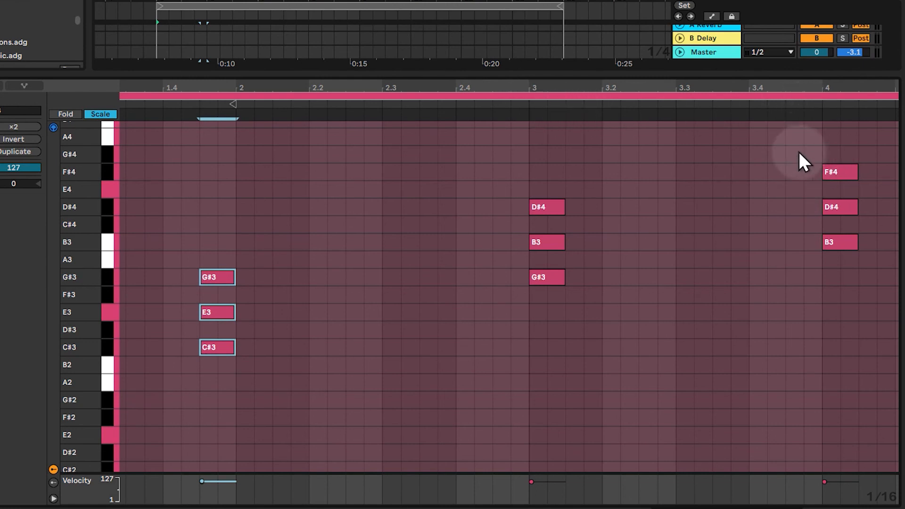
left_click_drag(798, 150, 803, 239)
left_click_drag(807, 87, 362, 86)
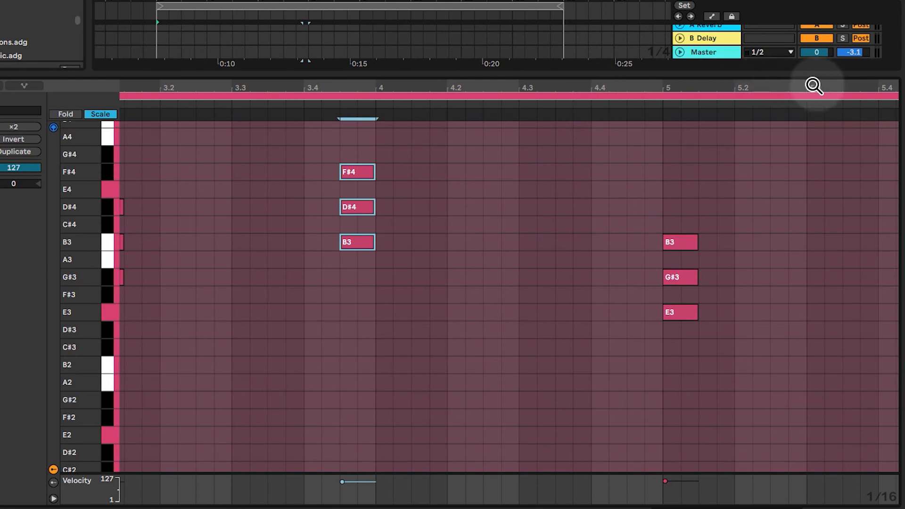
Move the triads at the starts of bars 6 and 8 an eighth note earlier and play the progression back.
left_click_drag(815, 85, 440, 85)
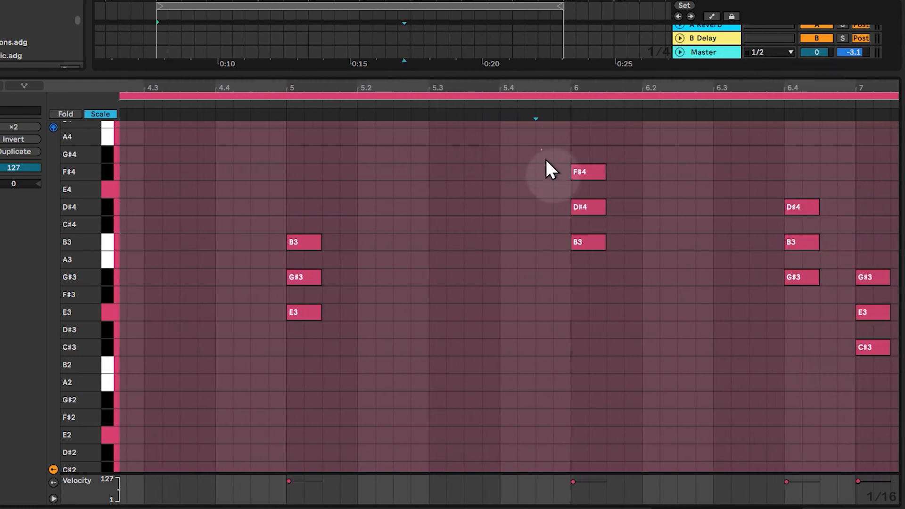
left_click_drag(546, 159, 559, 240)
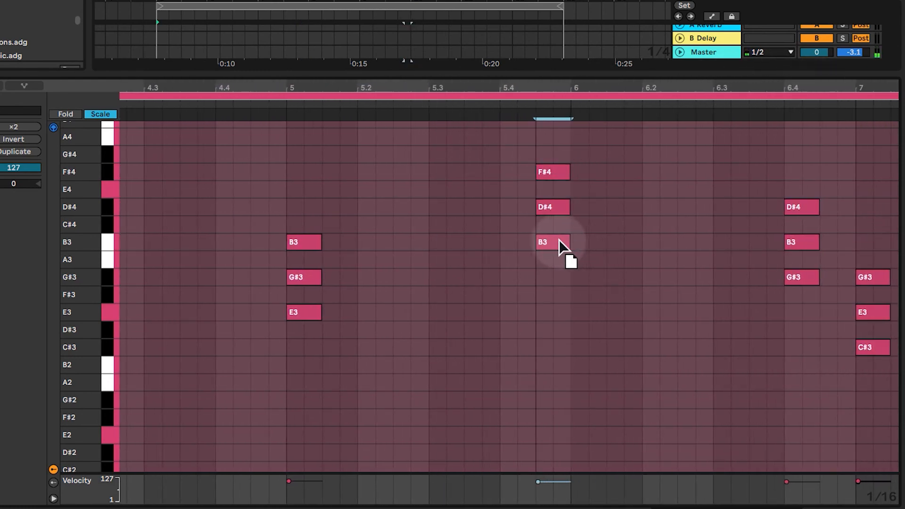
left_click_drag(819, 89, 412, 86)
left_click_drag(664, 231, 714, 363)
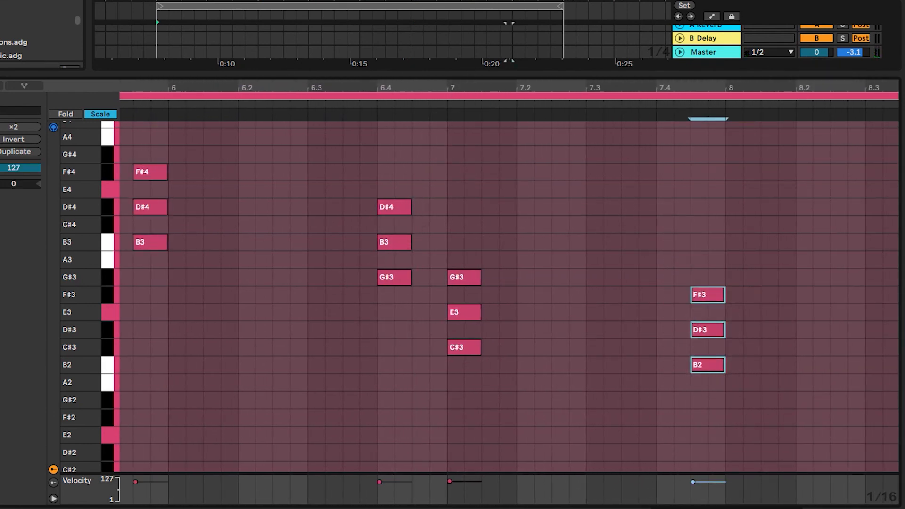
key("space")
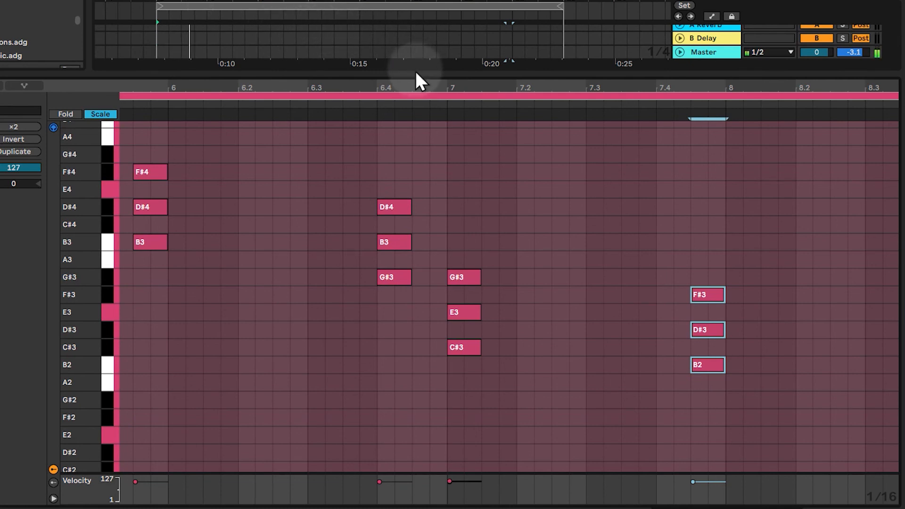
left_click_drag(210, 83, 208, 73)
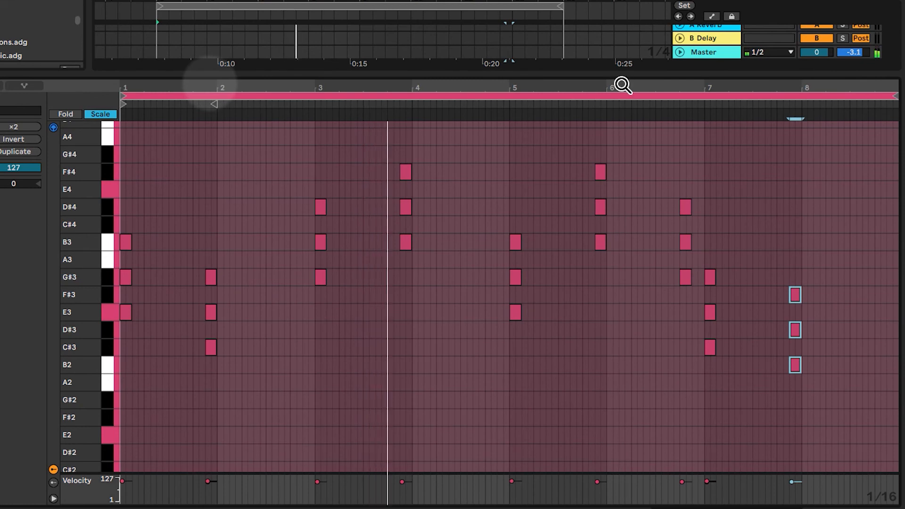